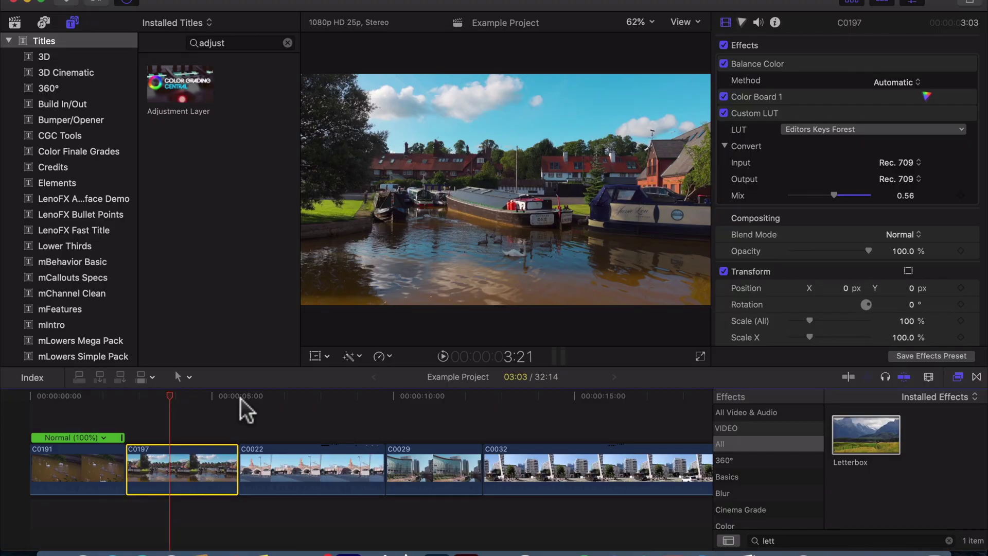
# - Apply the Letterbox effect to clip C0197
pyautogui.moveTo(217, 394); pyautogui.dragTo(172, 388)
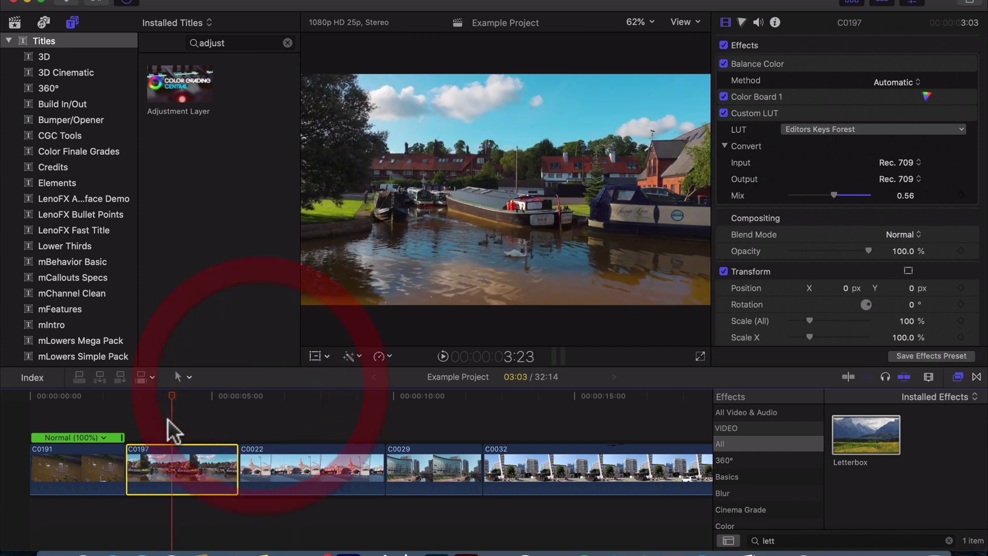
pyautogui.click(176, 458)
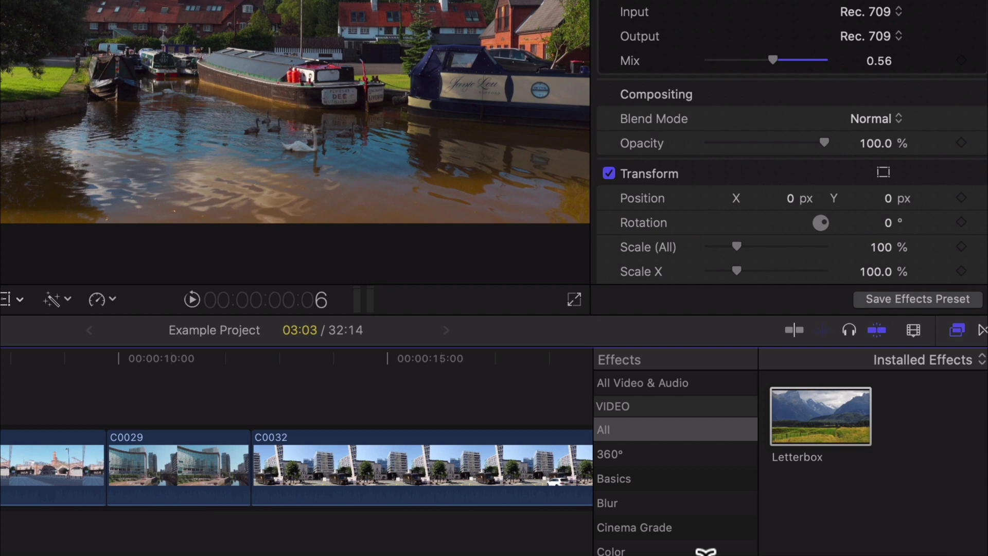
pyautogui.moveTo(811, 430); pyautogui.dragTo(168, 421)
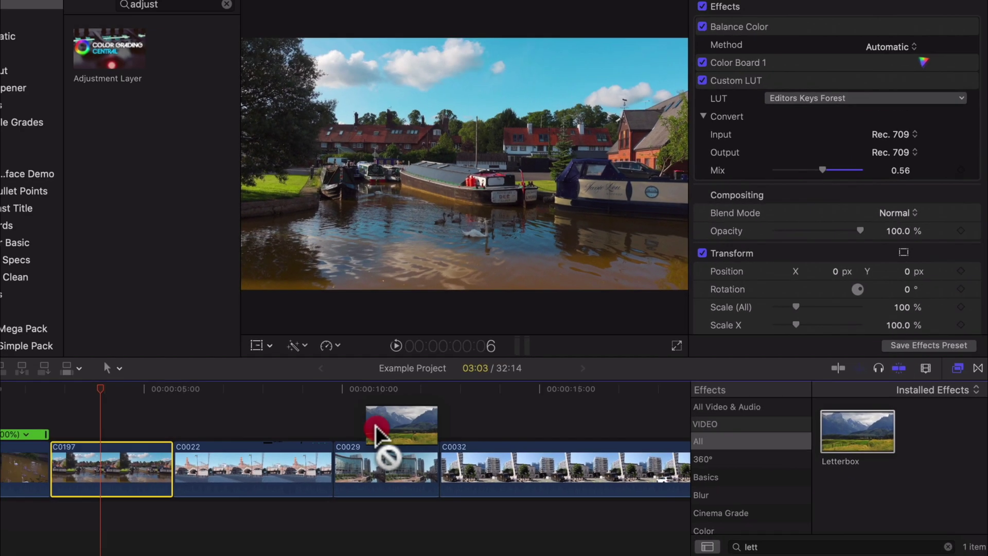
pyautogui.moveTo(375, 427); pyautogui.dragTo(100, 473)
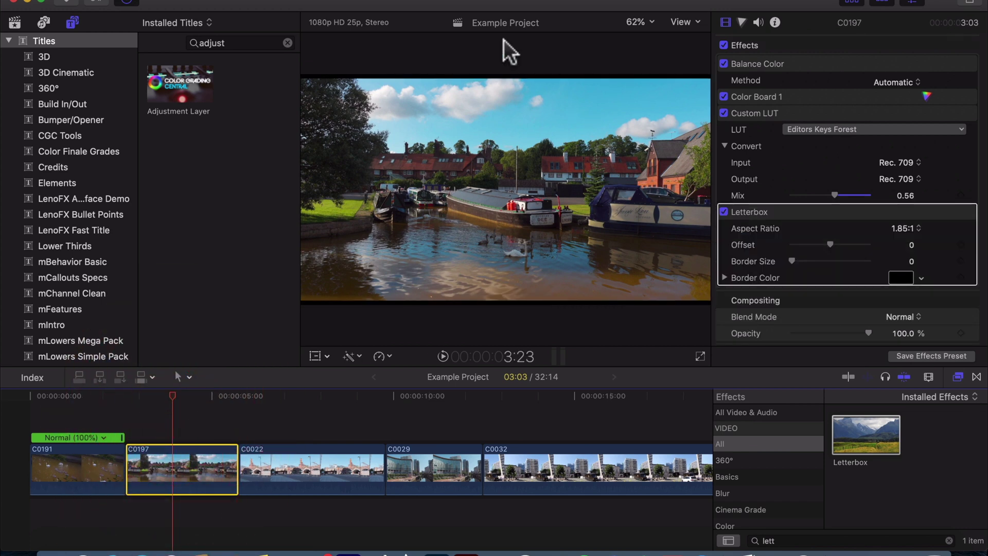
# - Hide the browser, then try a 3.00:1 Letterbox aspect ratio on clip C0197 and settle on 2.35:1
pyautogui.click(847, 2)
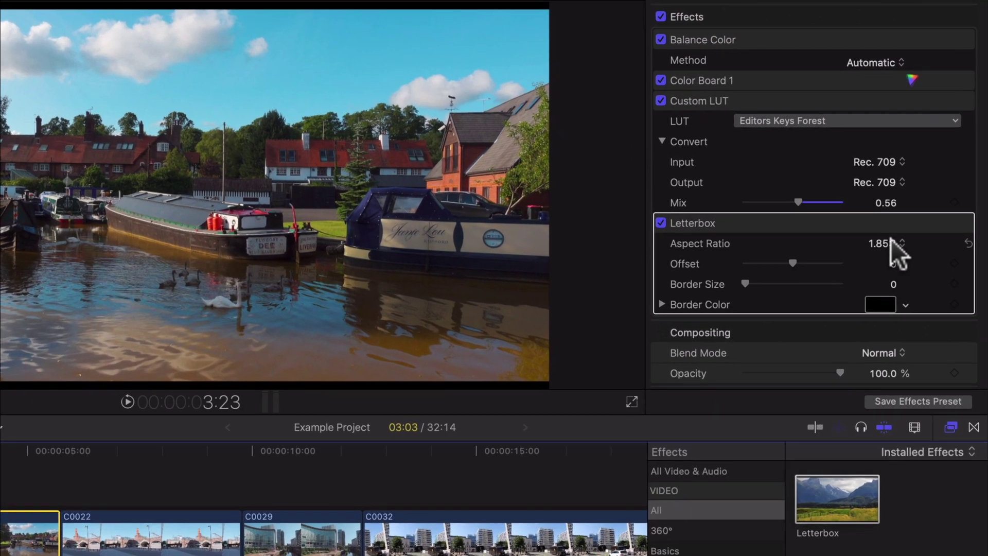
pyautogui.click(891, 240)
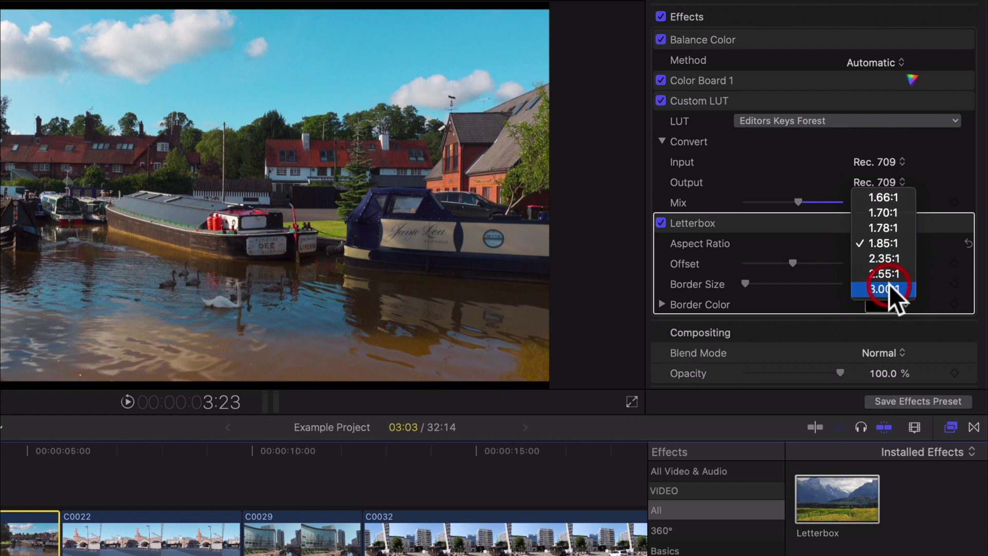
pyautogui.click(889, 284)
pyautogui.click(889, 243)
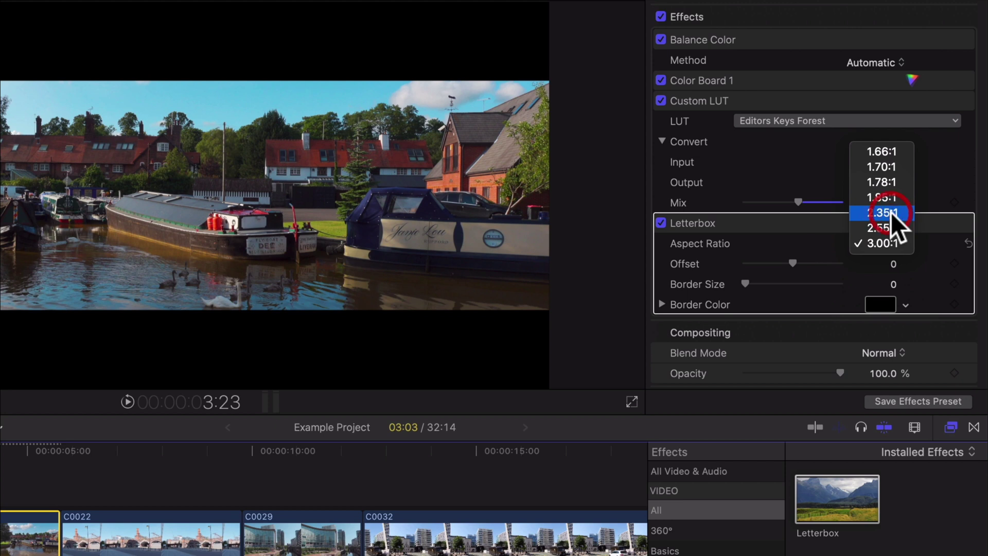
pyautogui.click(892, 222)
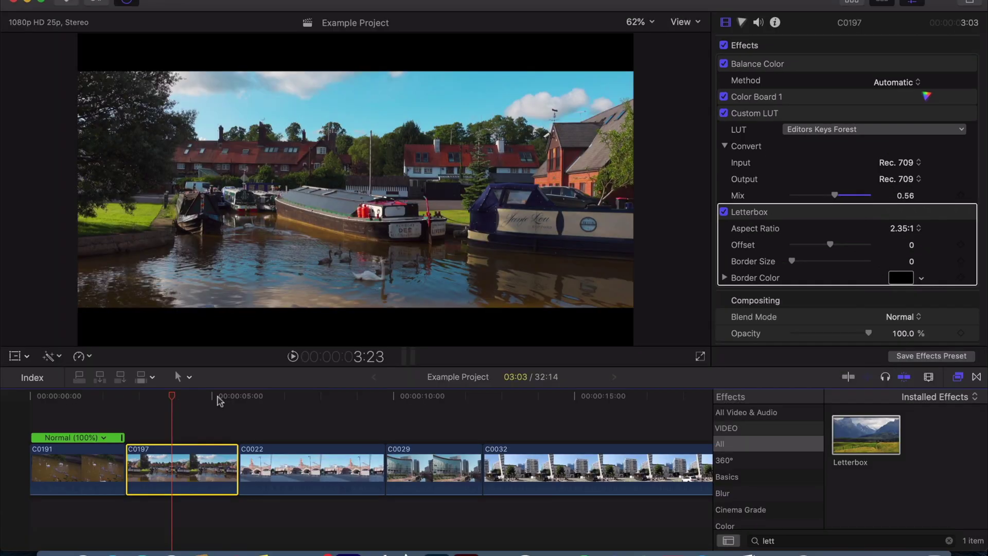
pyautogui.click(34, 453)
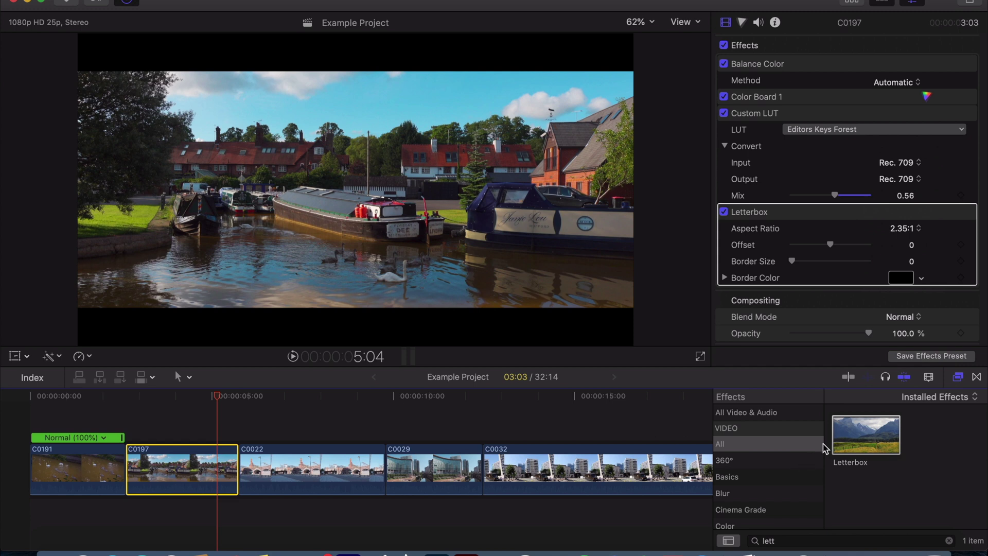
# - Apply the Letterbox effect to clip C0022 and set its aspect ratio to 3.00:1
pyautogui.moveTo(868, 432); pyautogui.dragTo(318, 467)
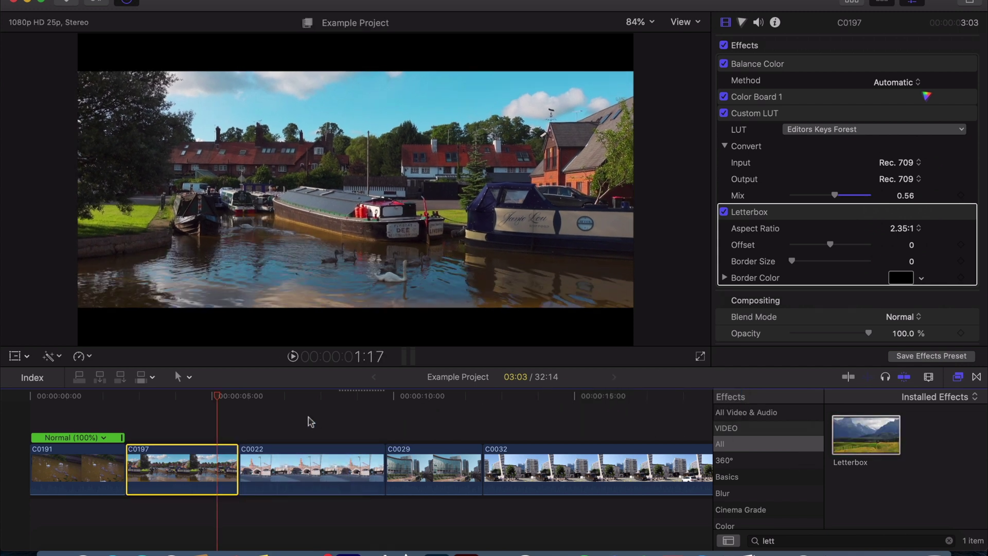
pyautogui.click(277, 399)
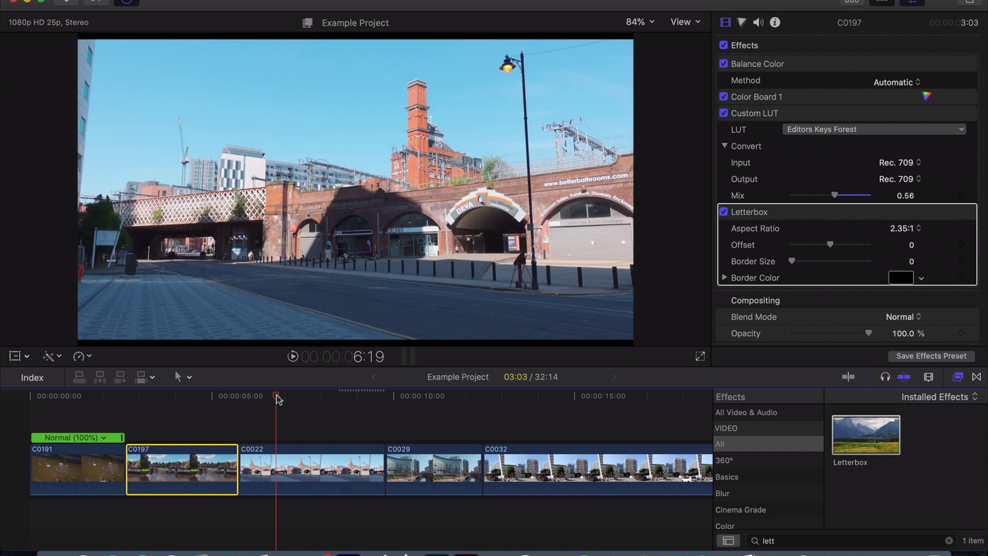
pyautogui.click(302, 472)
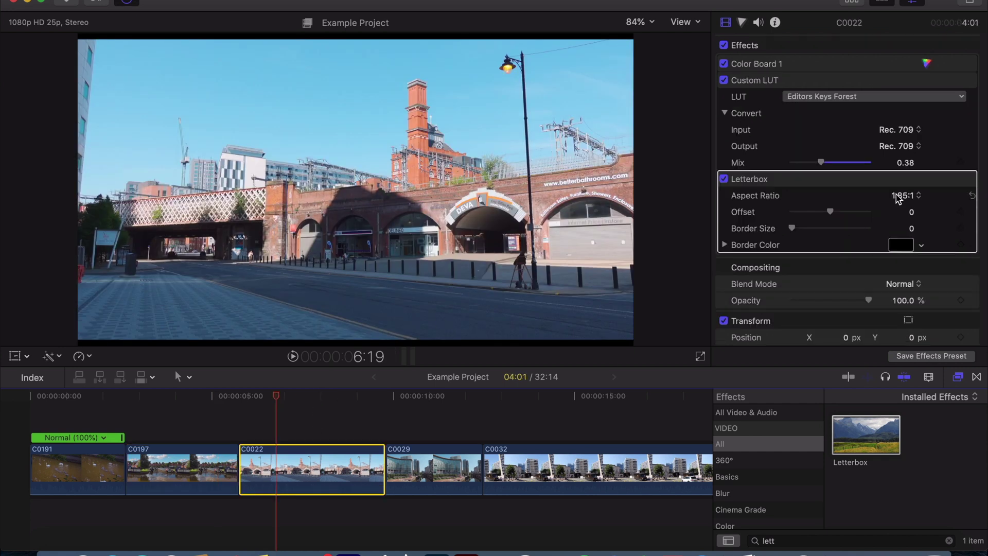
pyautogui.click(911, 196)
pyautogui.click(907, 227)
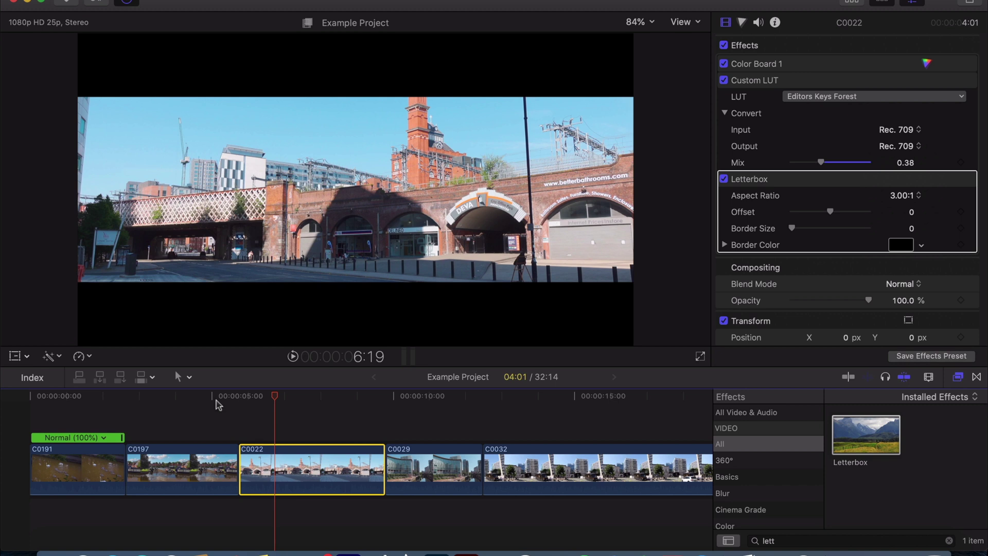
# - Play the timeline from clip C0197 into C0022 to compare their letterbox bars, and return the playhead to C0197
pyautogui.click(175, 394)
pyautogui.press('space')
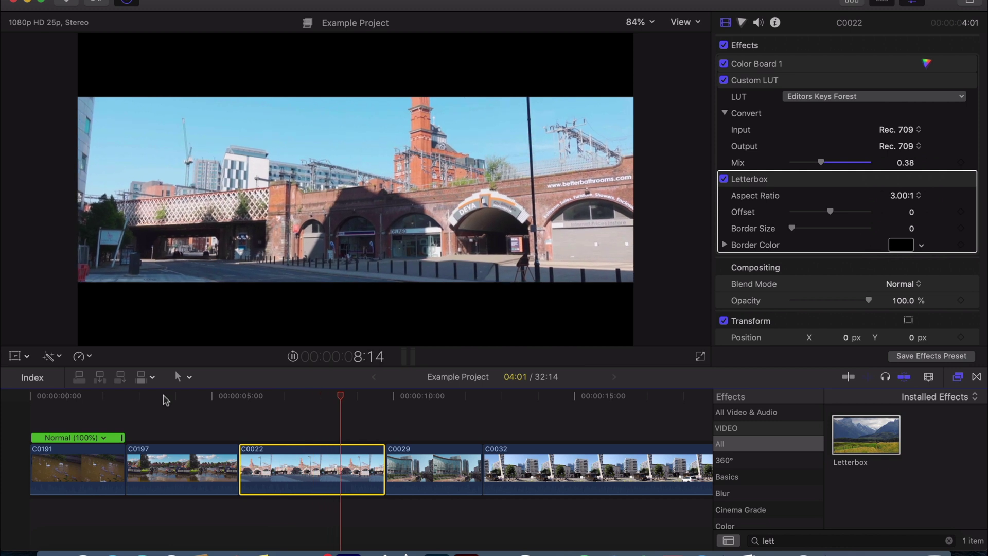
pyautogui.press('space')
pyautogui.click(209, 396)
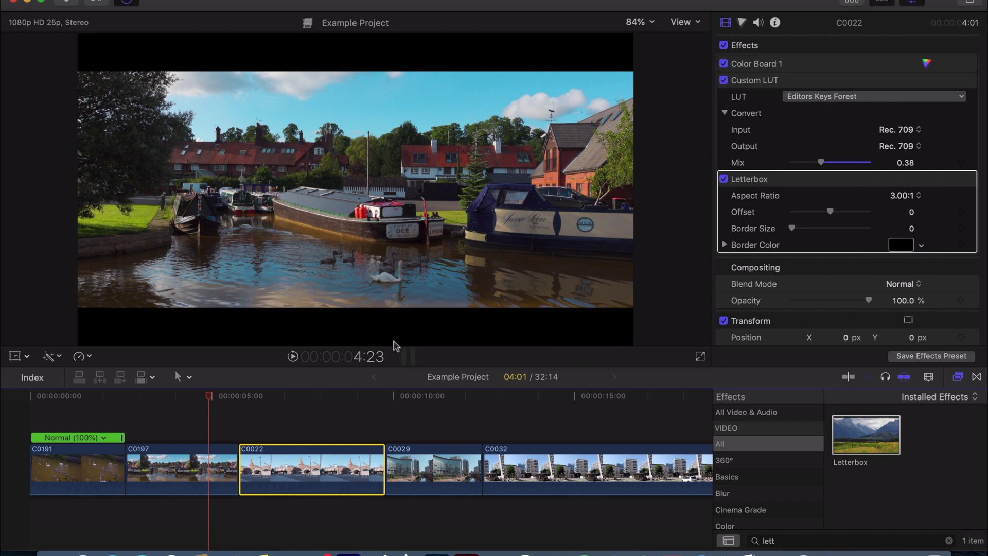
# - Show the browser again, place an Adjustment Layer title above clips C0029 and C0032, and extend it to a duration of 6:08
pyautogui.click(850, 4)
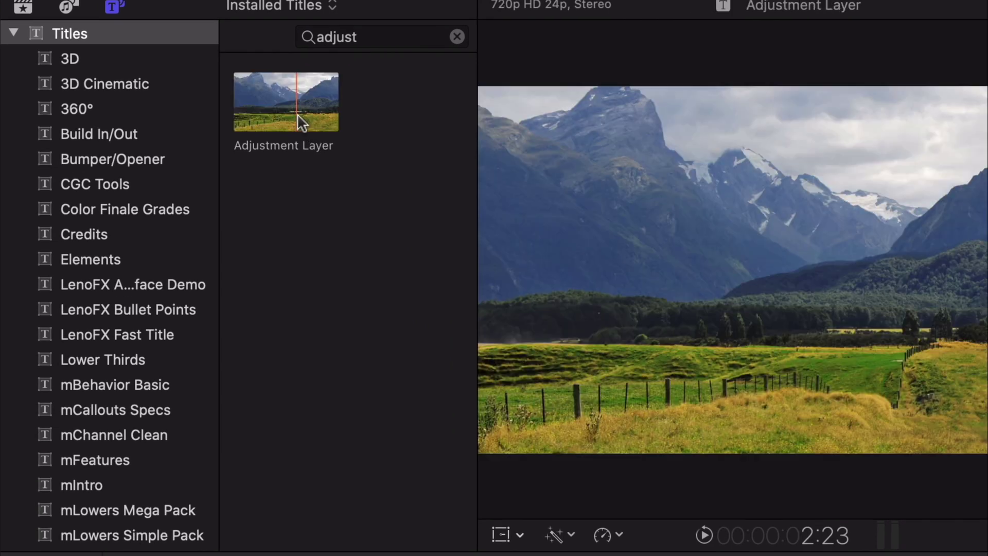
pyautogui.moveTo(305, 124); pyautogui.dragTo(474, 446)
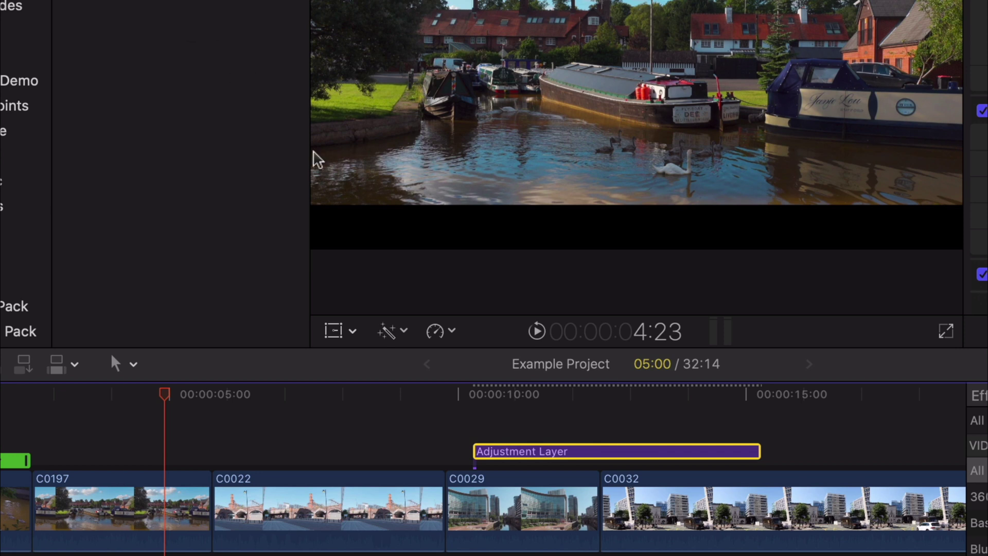
pyautogui.moveTo(761, 452); pyautogui.dragTo(832, 451)
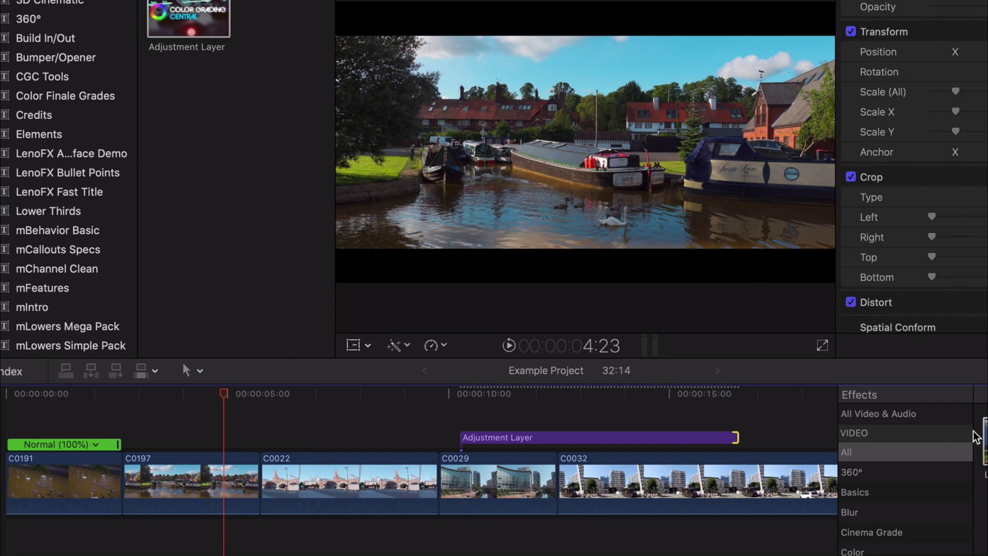
# - Apply the Letterbox effect to the adjustment layer and set its aspect ratio to 2.55:1
pyautogui.moveTo(980, 437); pyautogui.dragTo(619, 438)
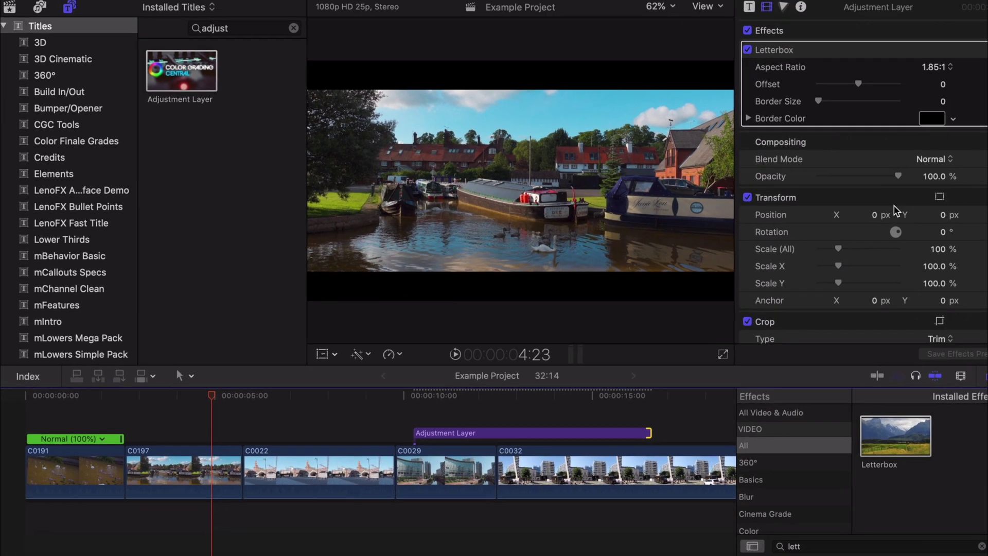
pyautogui.scroll(-3, 986, 184)
pyautogui.scroll(3, 986, 185)
pyautogui.scroll(1, 878, 196)
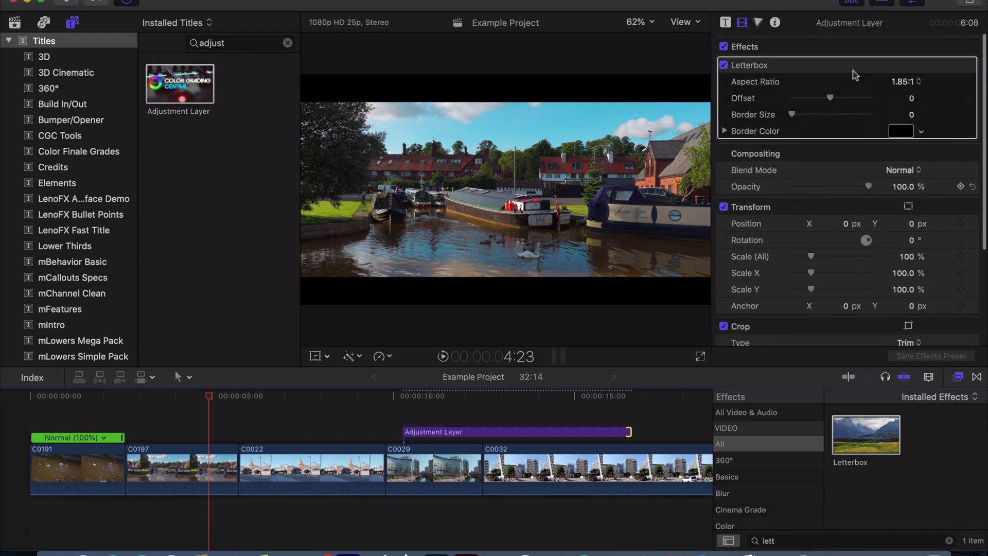
pyautogui.click(904, 81)
pyautogui.click(906, 104)
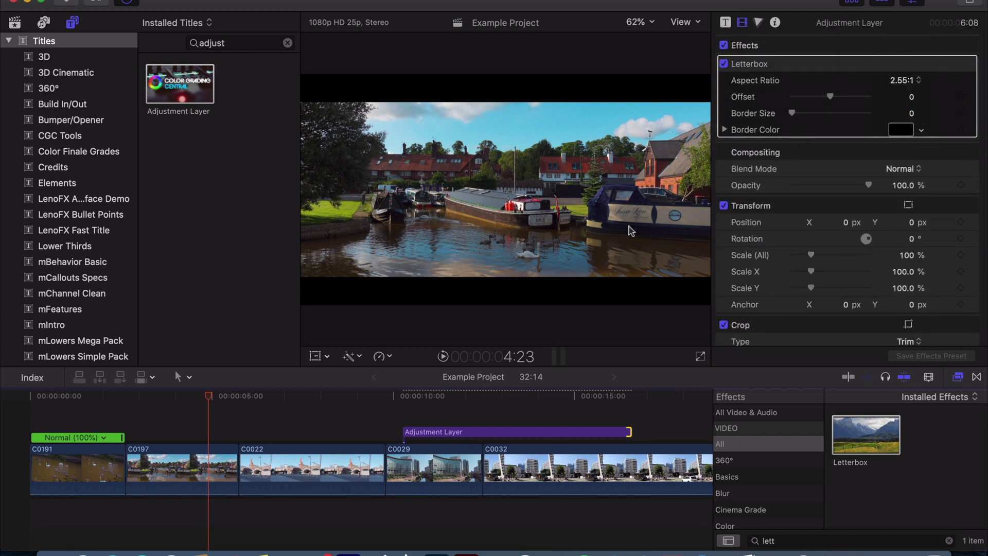
# - Play the timeline from the start of the adjustment layer to check the letterbox across clips C0029 and C0032
pyautogui.click(403, 397)
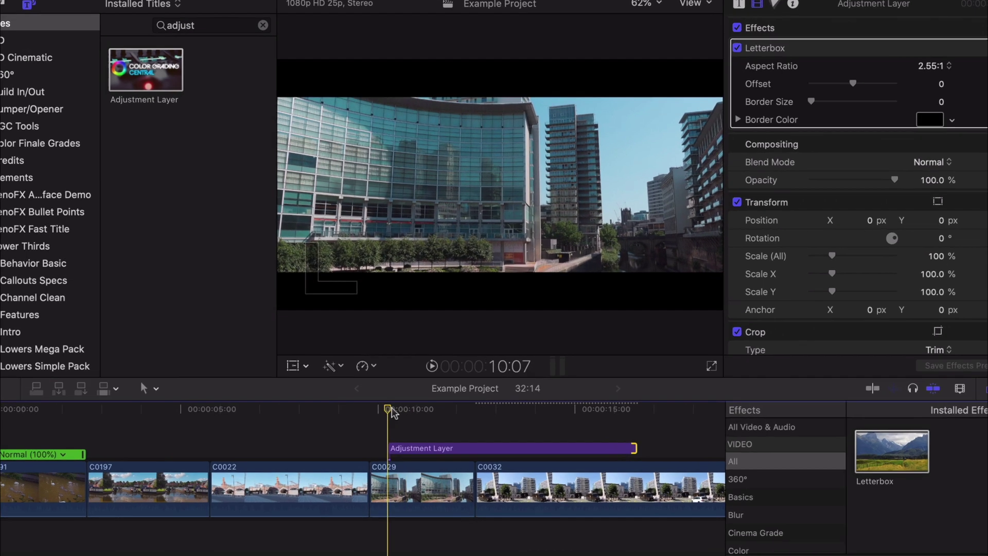
pyautogui.press('space')
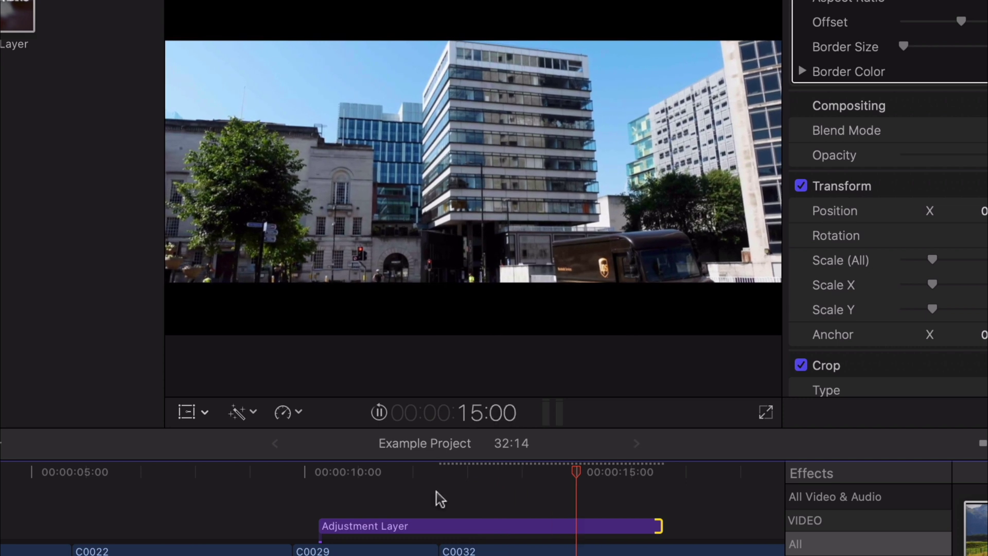
pyautogui.click(463, 525)
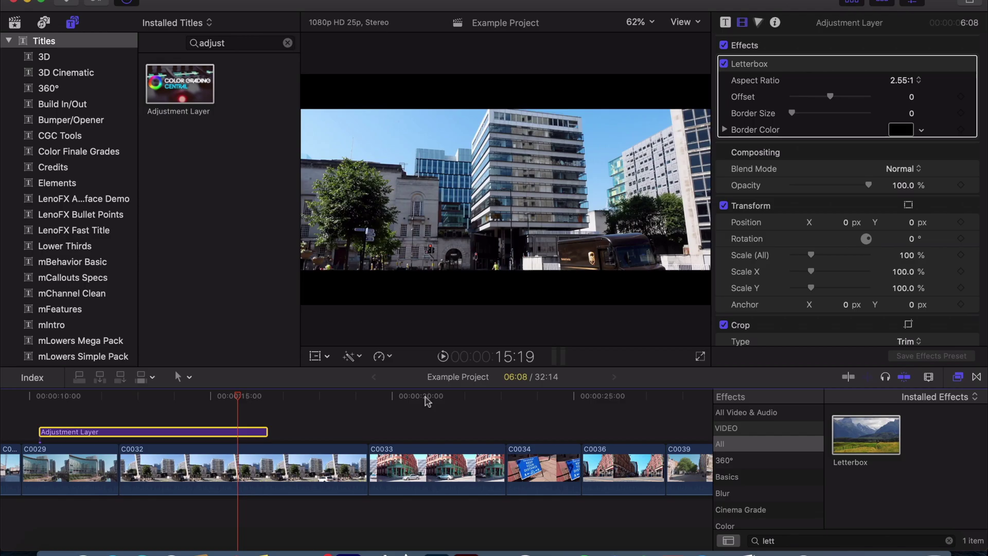
# - Apply the Letterbox effect to clip C0033 and set its aspect ratio to 2.55:1
pyautogui.click(426, 399)
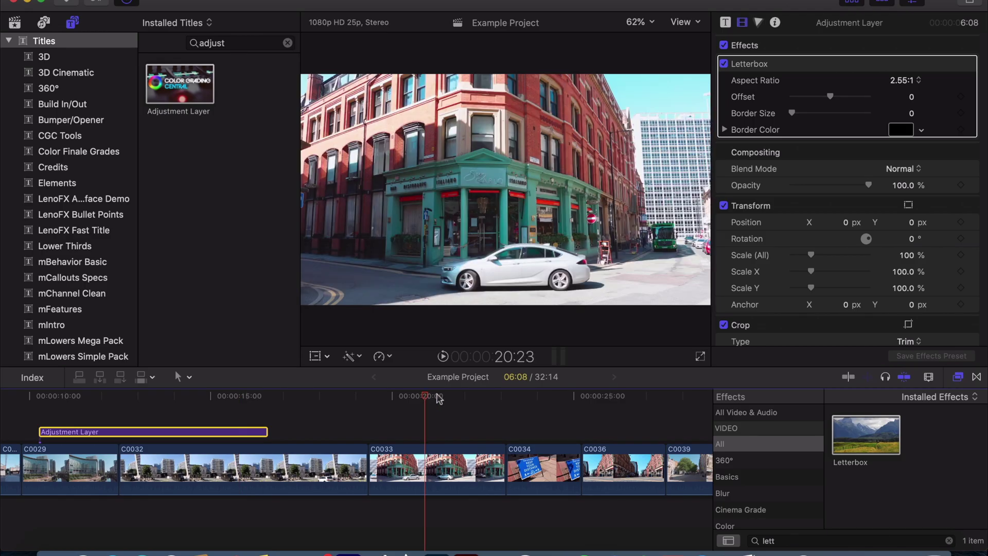
pyautogui.click(459, 469)
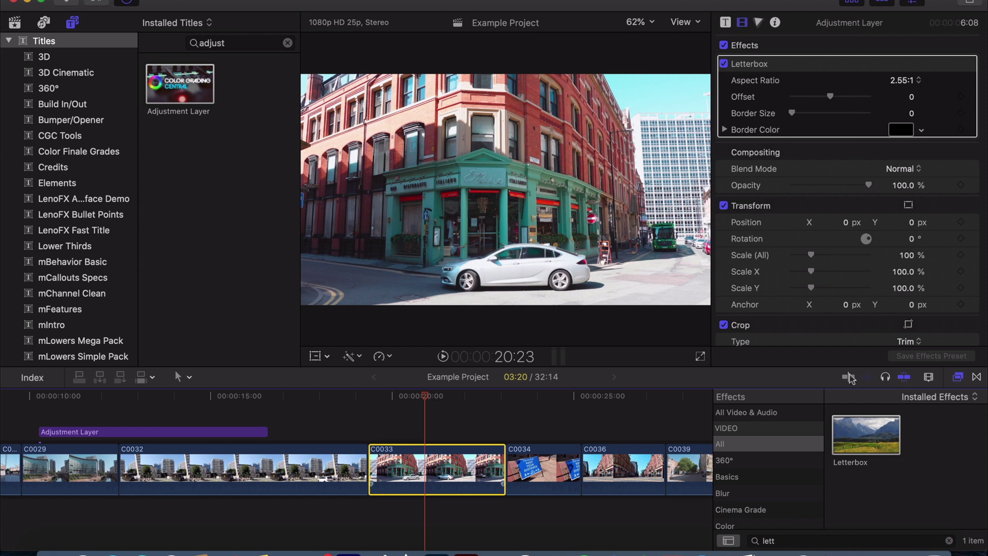
pyautogui.moveTo(866, 434); pyautogui.dragTo(453, 455)
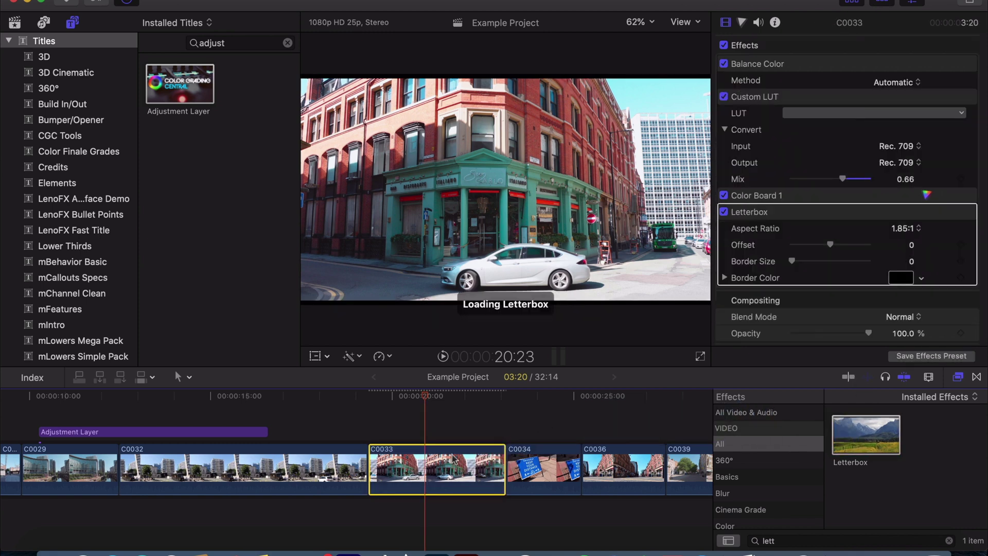
pyautogui.click(904, 229)
pyautogui.click(904, 253)
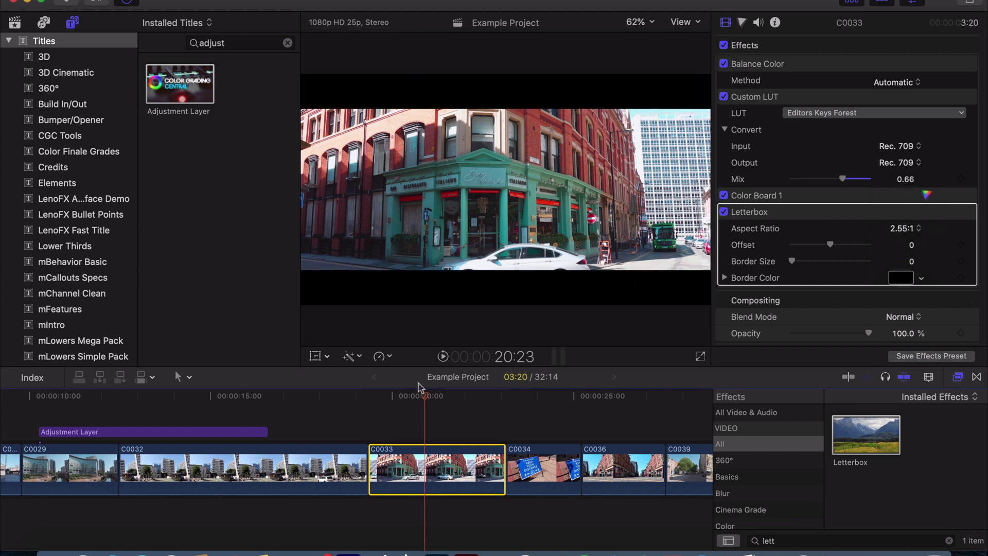
# - Preview clip C0033 and set its Letterbox offset to 0.85 so the whole car fits in the frame
pyautogui.click(380, 403)
pyautogui.press('space')
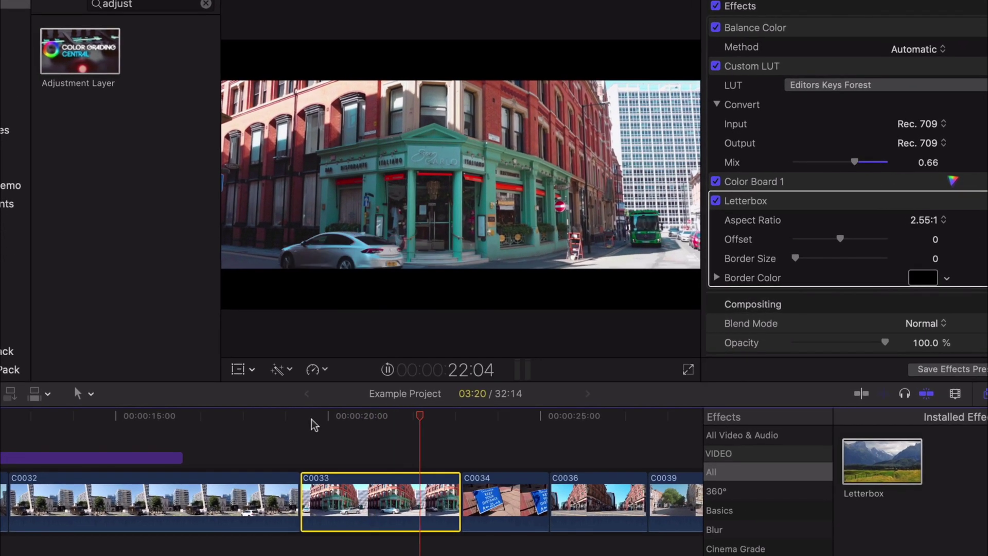
pyautogui.moveTo(313, 423); pyautogui.dragTo(338, 418)
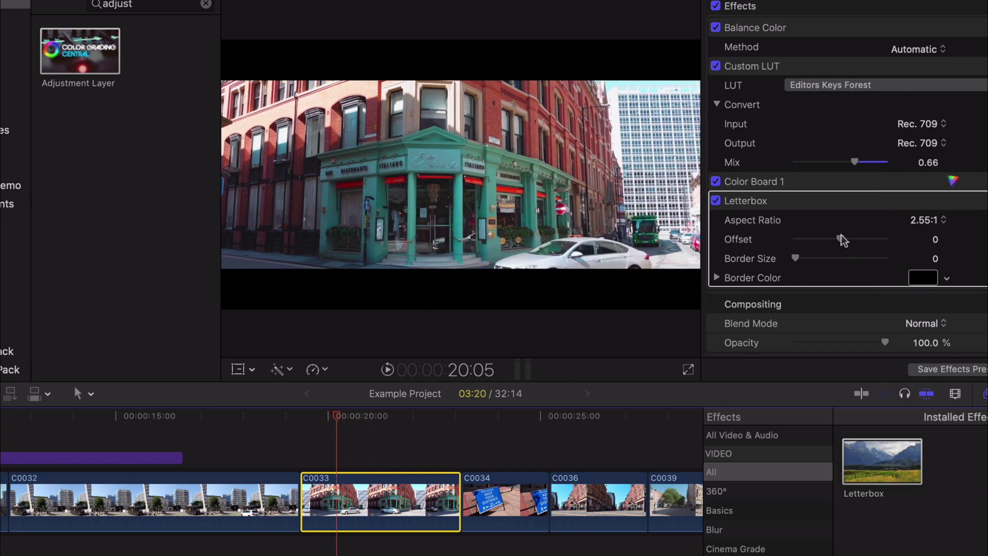
pyautogui.moveTo(844, 241); pyautogui.dragTo(882, 237)
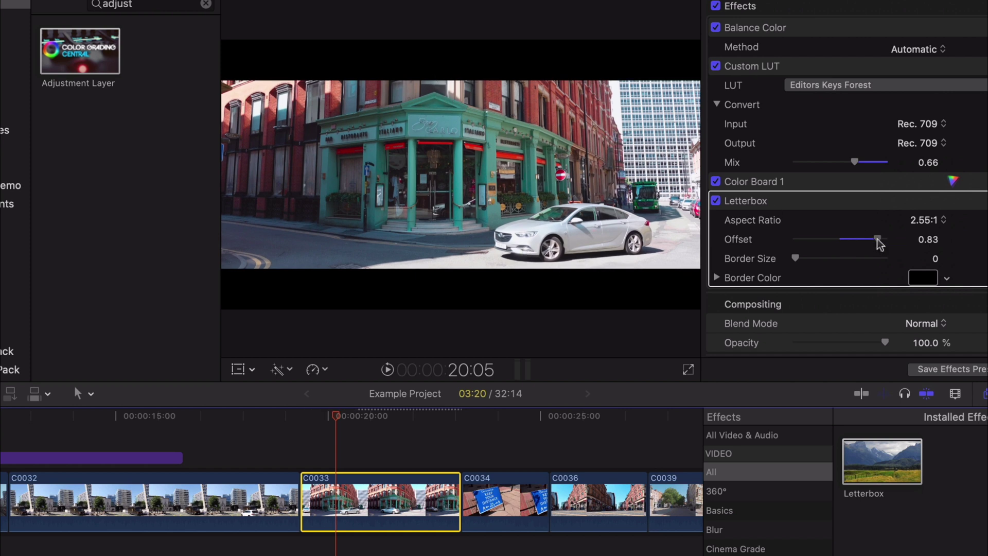
# - Play clip C0033 from its start to check the offset framing, and return the playhead to the first clip, C0191
pyautogui.click(300, 415)
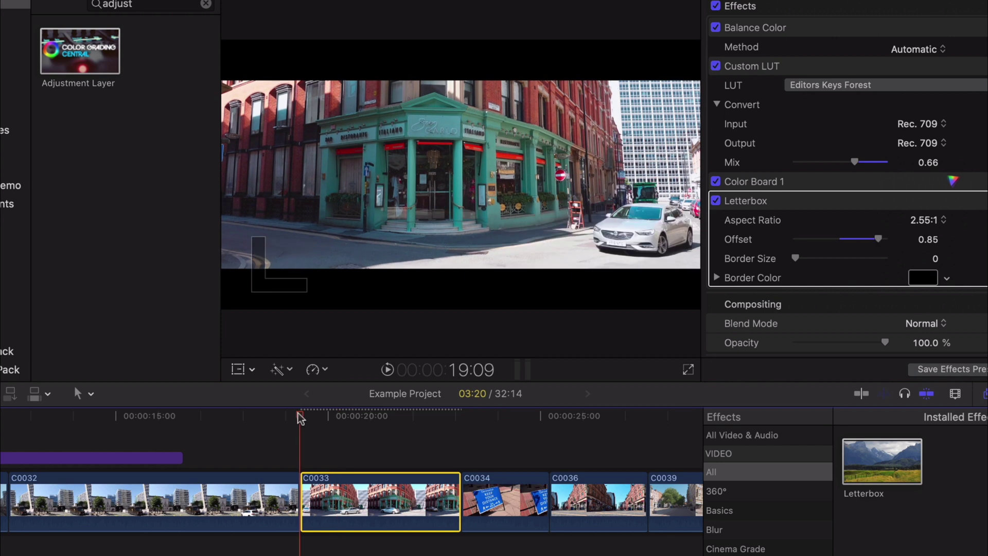
pyautogui.press('space')
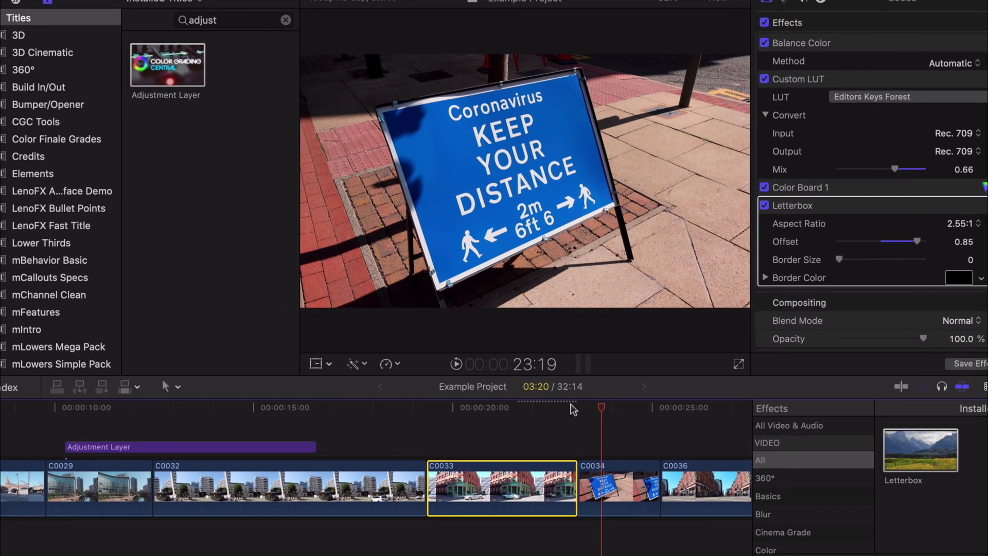
pyautogui.hscroll(-10, 508, 463)
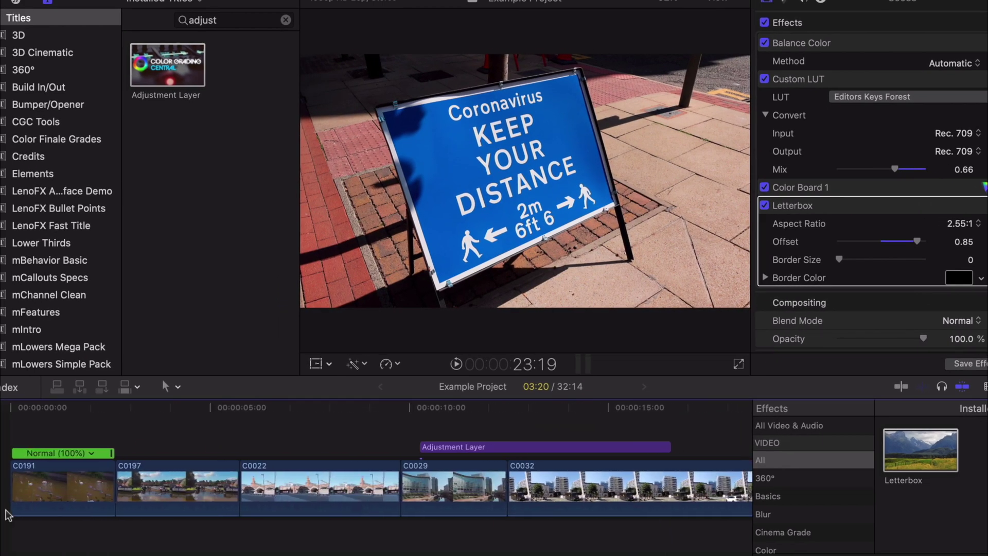
pyautogui.click(29, 407)
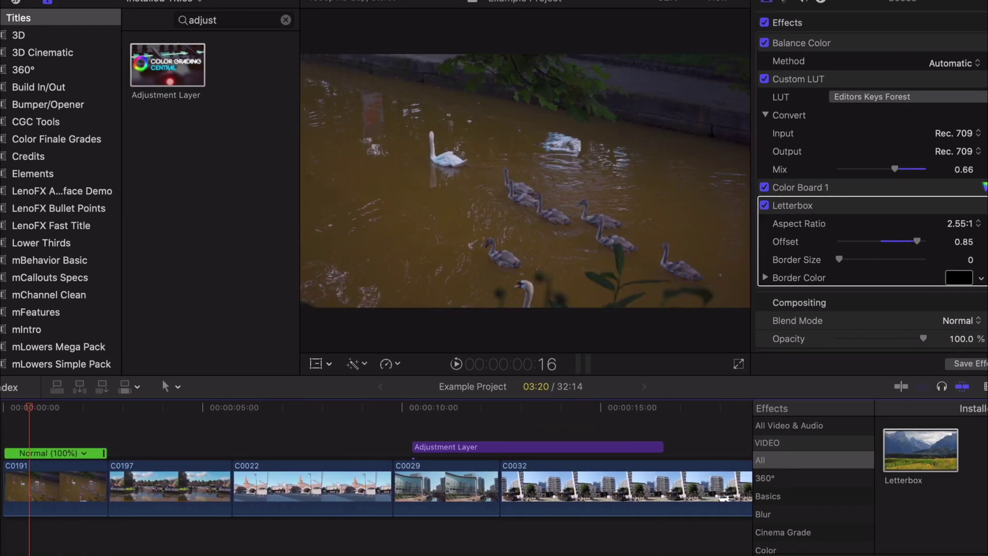
# - Hide the browser to enlarge the viewer and apply Automatic Speed to clip C0191
pyautogui.press('ctrl+super+1')
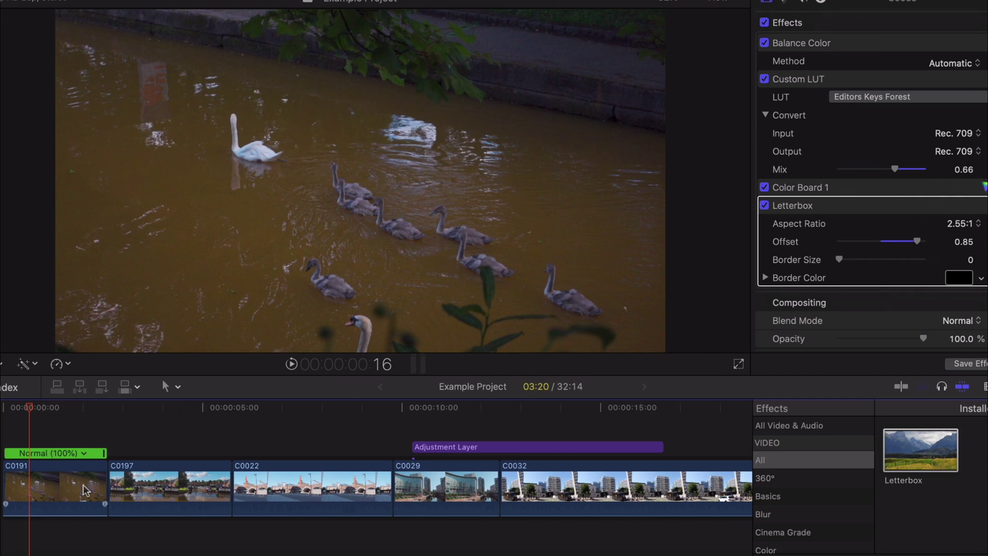
pyautogui.click(52, 477)
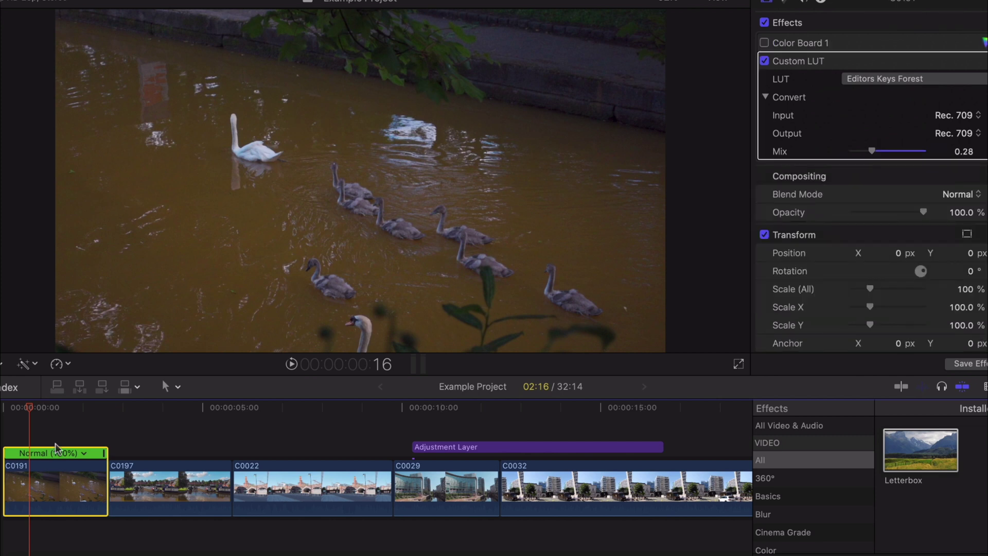
pyautogui.click(66, 366)
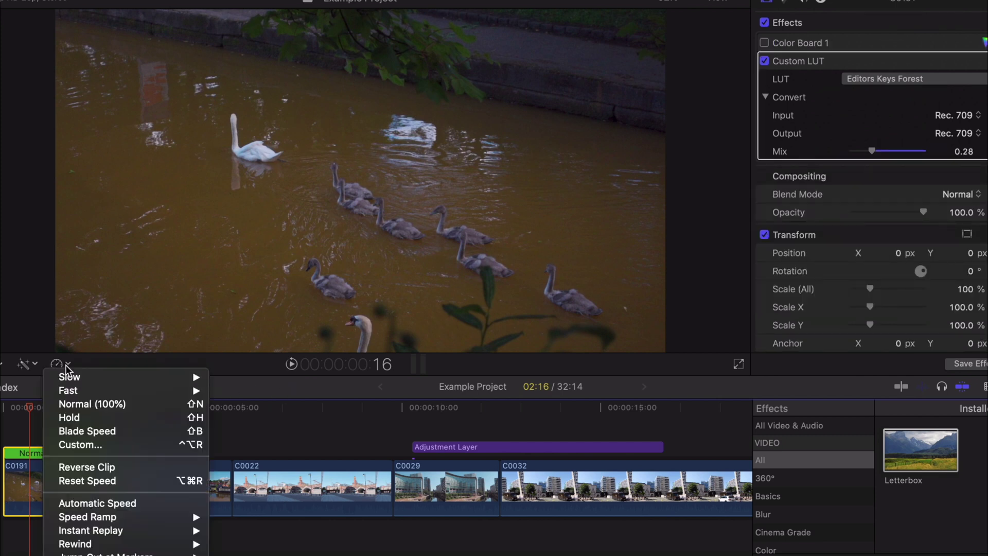
pyautogui.click(118, 507)
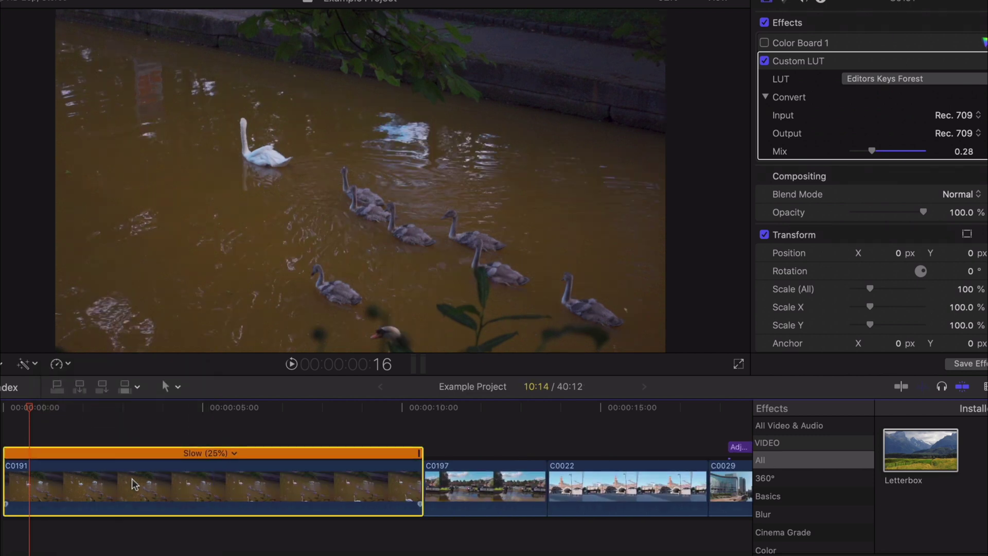
# - Play clip C0191 to check its slow-motion playback, stopping at about 5 seconds
pyautogui.press('space')
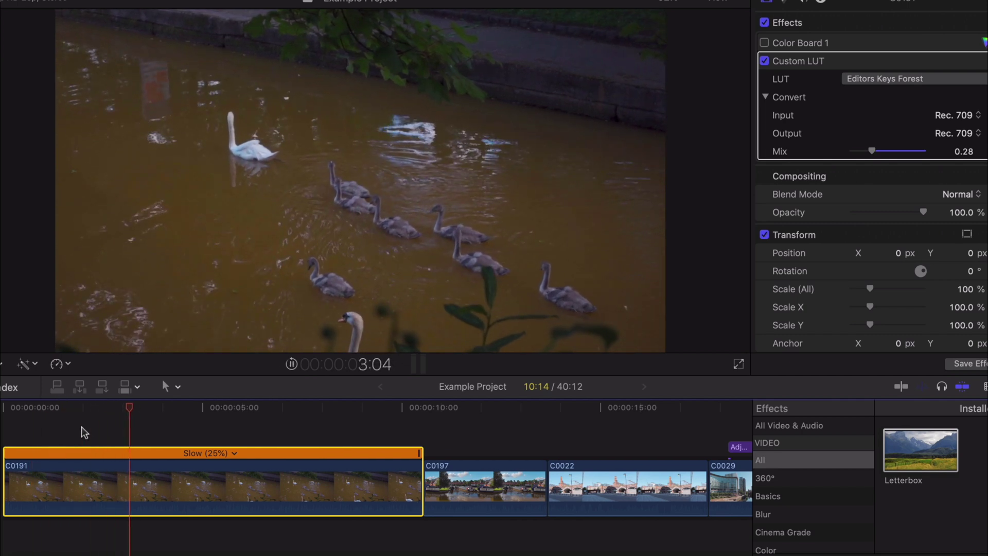
pyautogui.press('space')
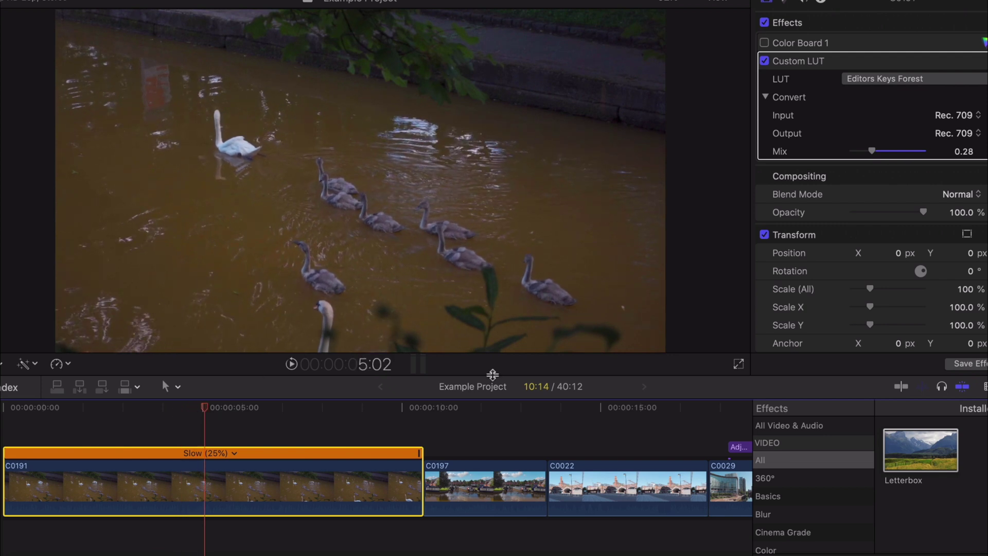
pyautogui.press('Left')
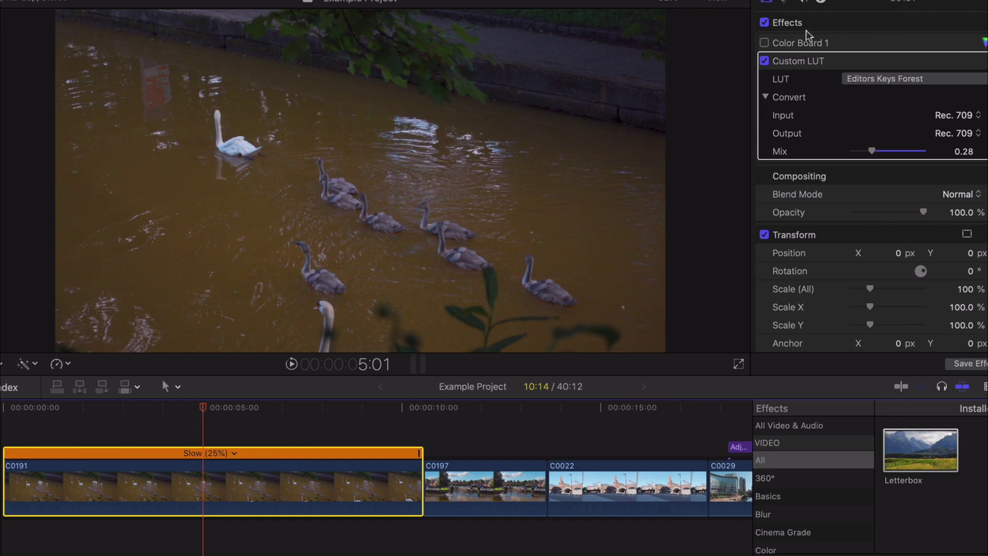
# - With the playhead at the start of clip C0191, set its Crop Top and Bottom values to 540 px each
pyautogui.click(821, 3)
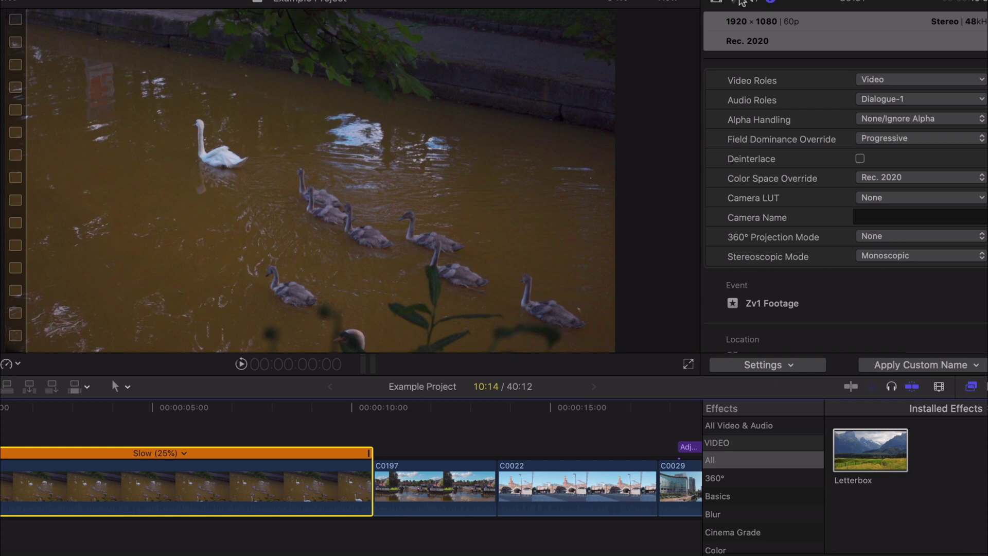
pyautogui.click(717, 2)
pyautogui.scroll(-3, 856, 220)
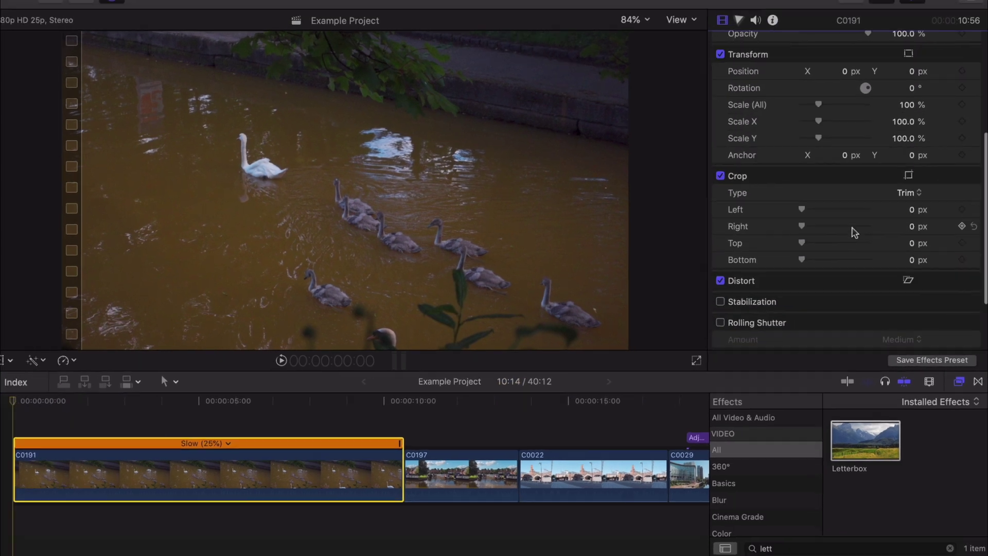
pyautogui.scroll(-1, 854, 232)
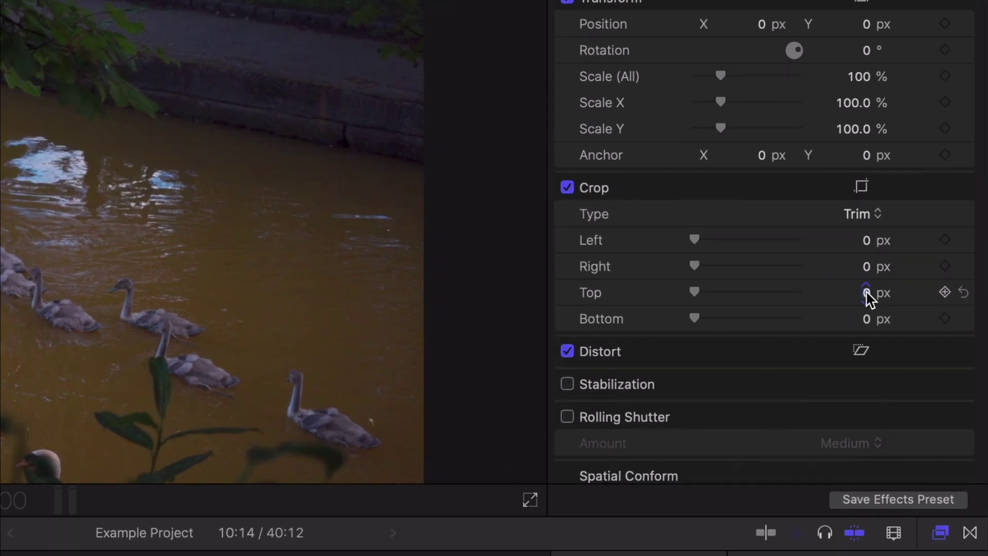
pyautogui.click(867, 293)
pyautogui.write('540')
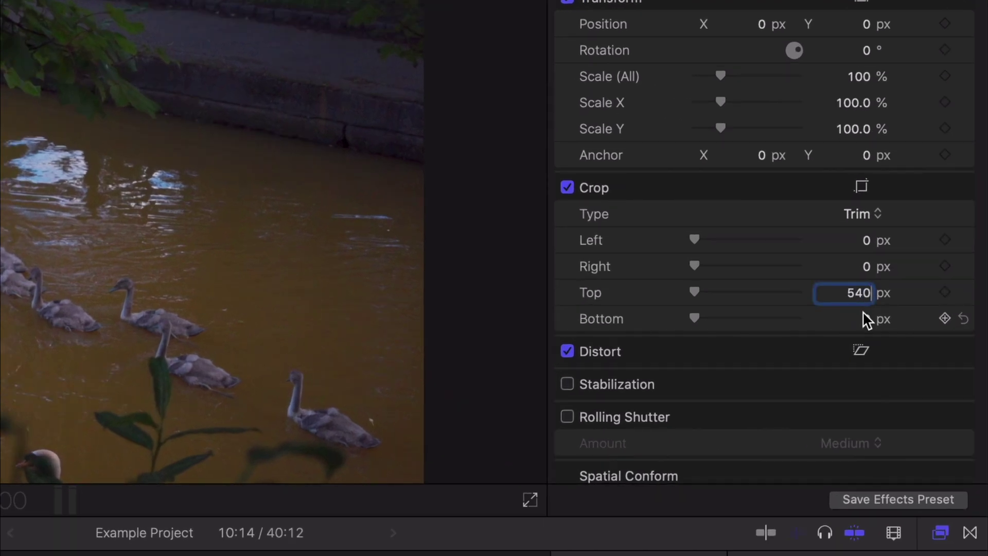
pyautogui.press('Return')
pyautogui.click(865, 318)
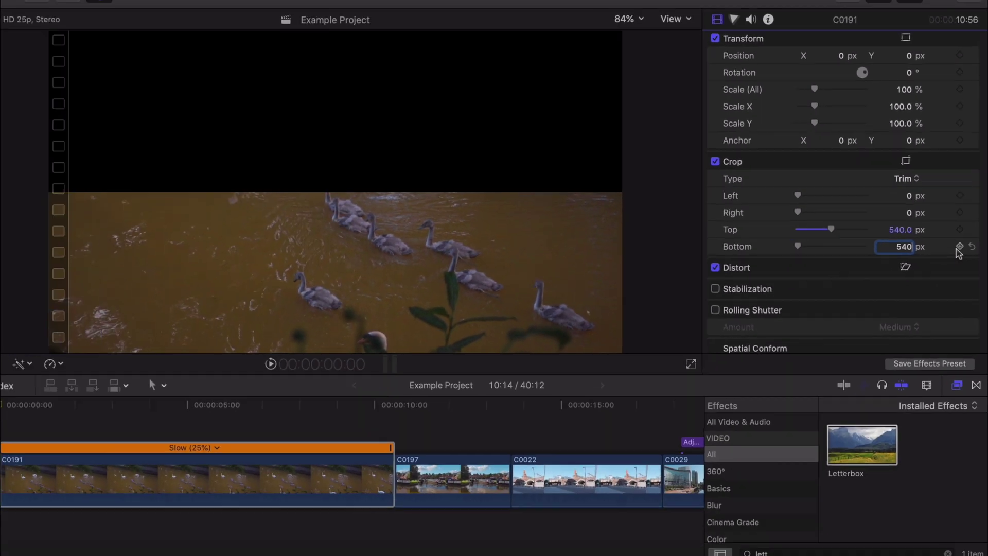
pyautogui.press('Return')
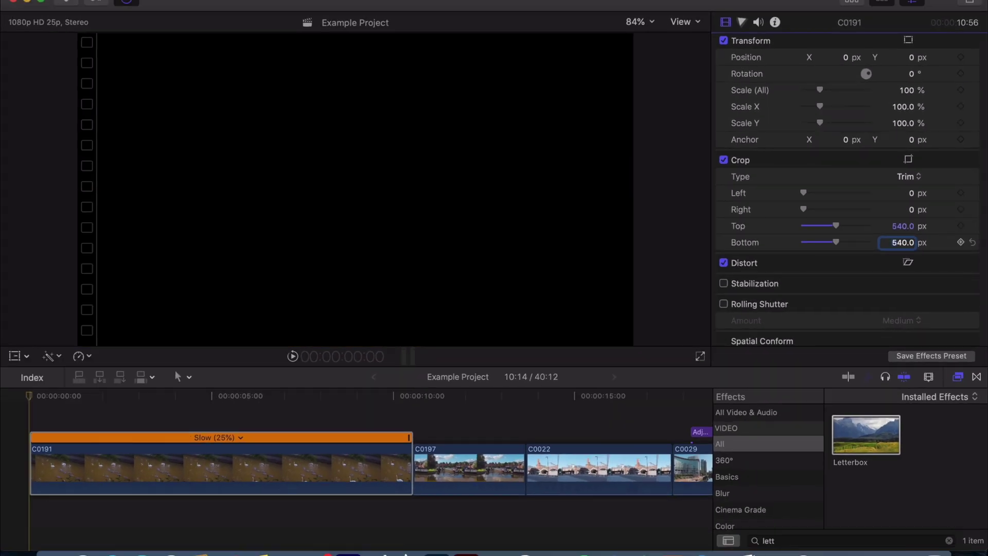
# - Play the cropped clip C0191 to check the result and return the playhead to the timeline start
pyautogui.press('space')
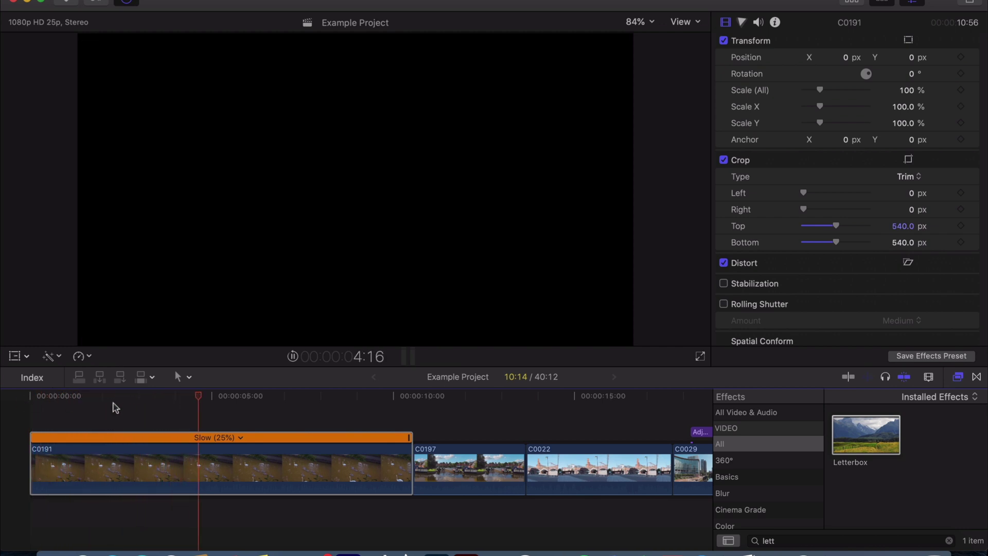
pyautogui.press('space')
pyautogui.moveTo(200, 394); pyautogui.dragTo(21, 384)
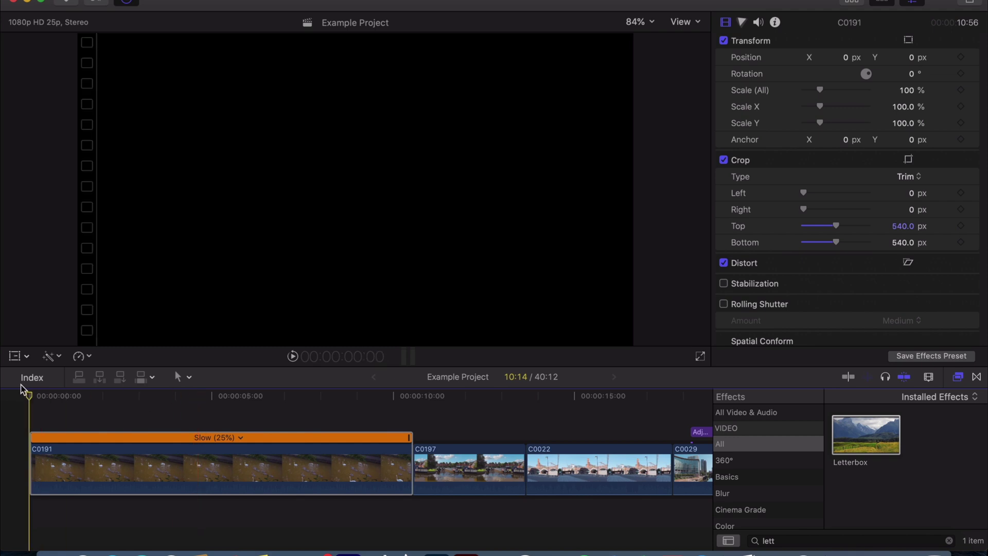
# - Keyframe C0191's Crop Top and Bottom at the start, and set both to 0 px at 4:15
pyautogui.click(961, 226)
pyautogui.moveTo(77, 402); pyautogui.dragTo(198, 399)
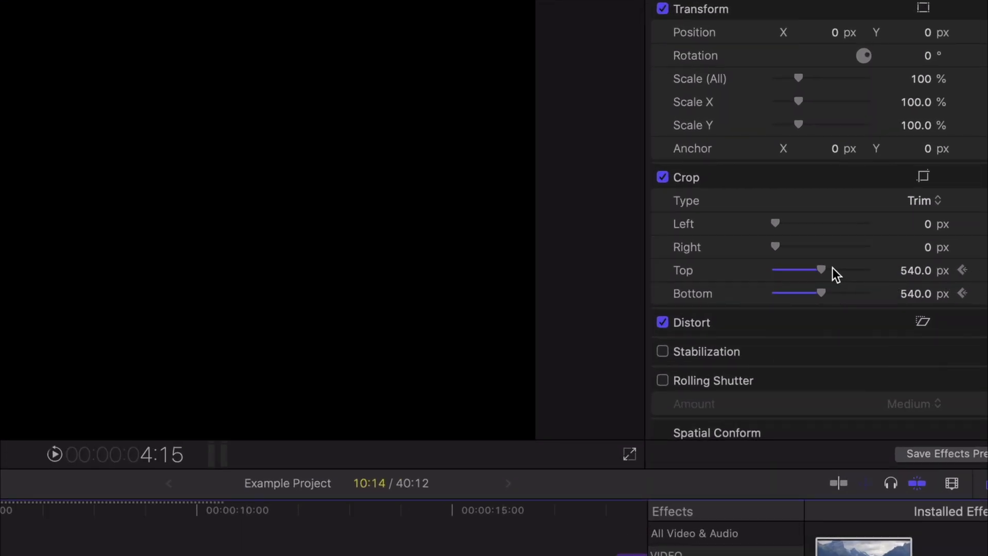
pyautogui.moveTo(827, 267); pyautogui.dragTo(746, 271)
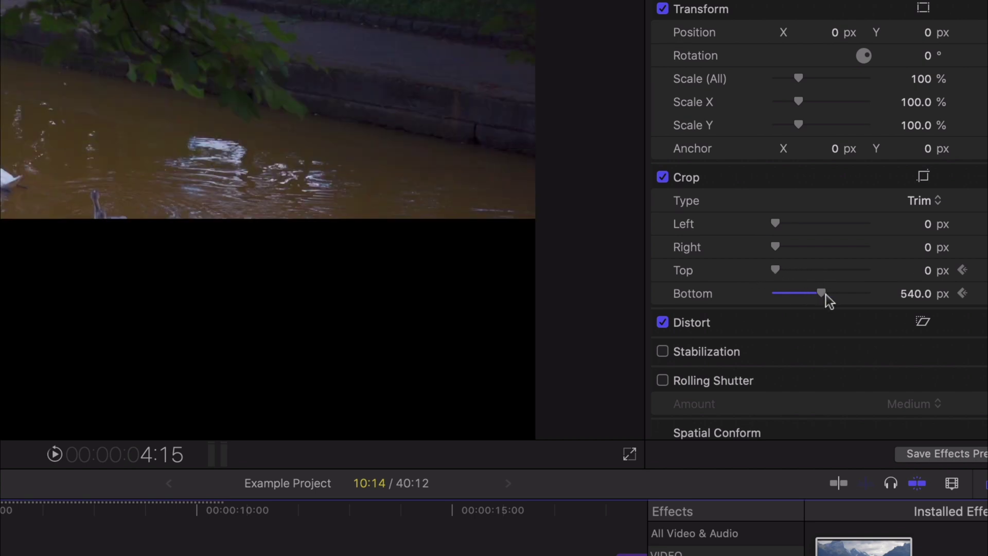
pyautogui.moveTo(826, 294); pyautogui.dragTo(732, 292)
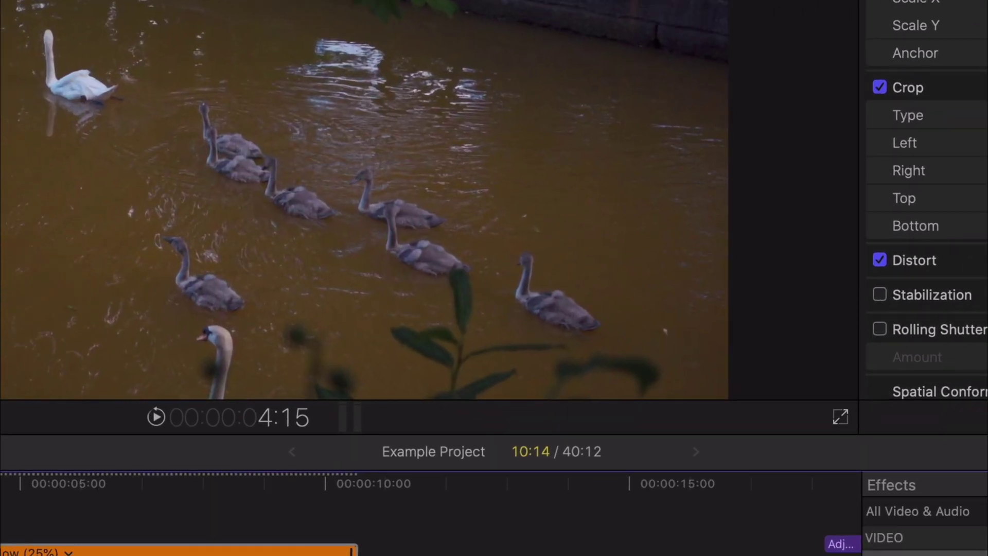
# - Play clip C0191 from the start to check the animated crop opening
pyautogui.press('j')
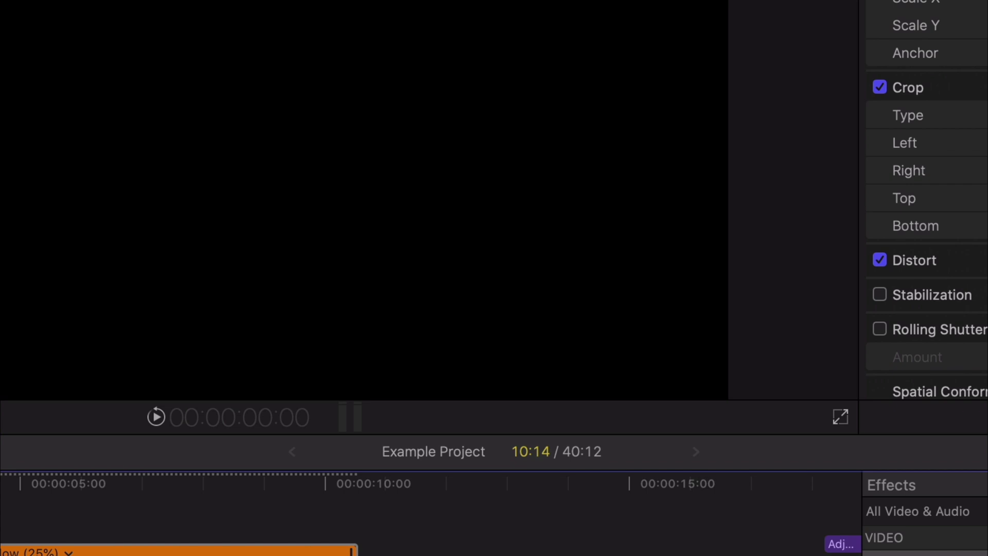
pyautogui.press('space')
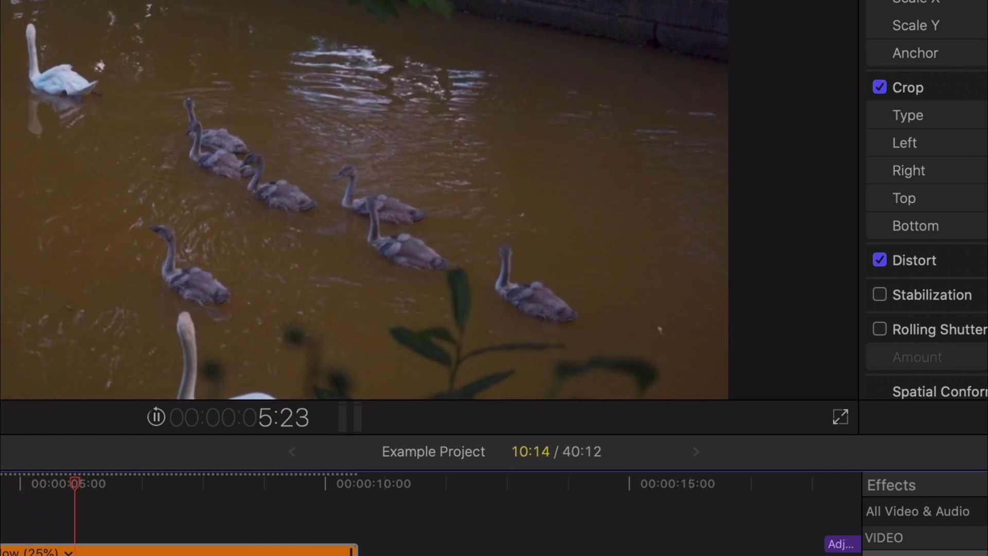
pyautogui.press('space')
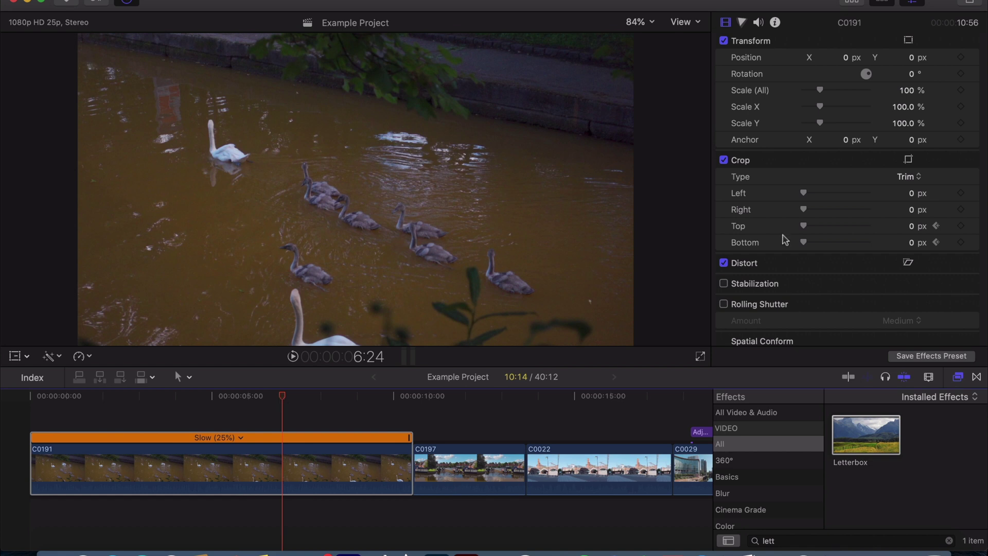
# - At C0191's 4:15 keyframe, set Crop Top and Bottom to 100 px each, and return the playhead to the timeline start
pyautogui.click(938, 226)
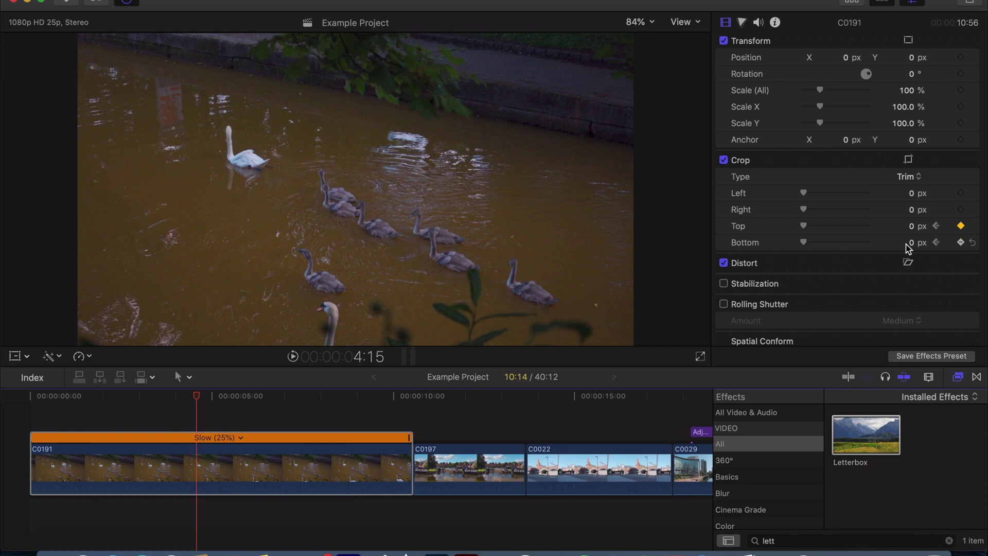
pyautogui.click(935, 227)
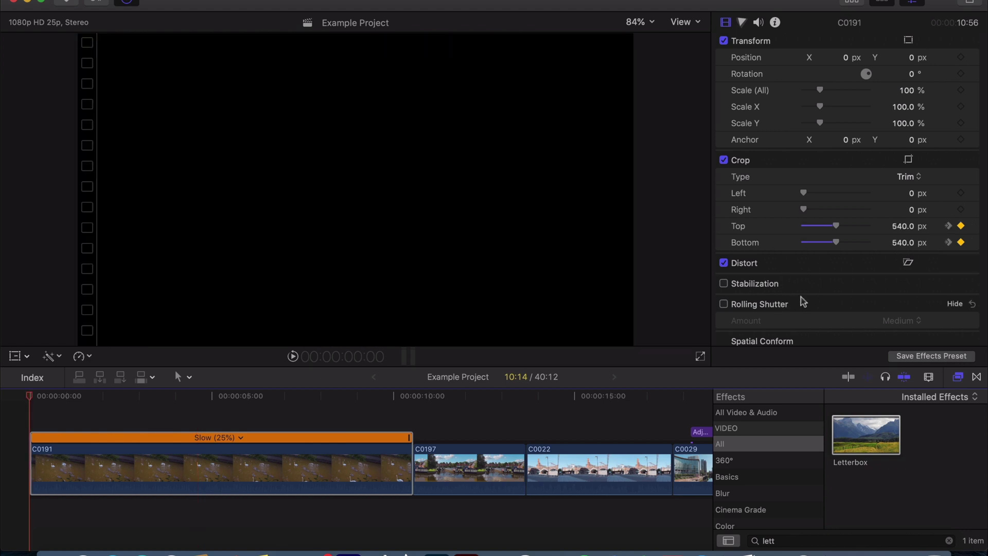
pyautogui.click(948, 226)
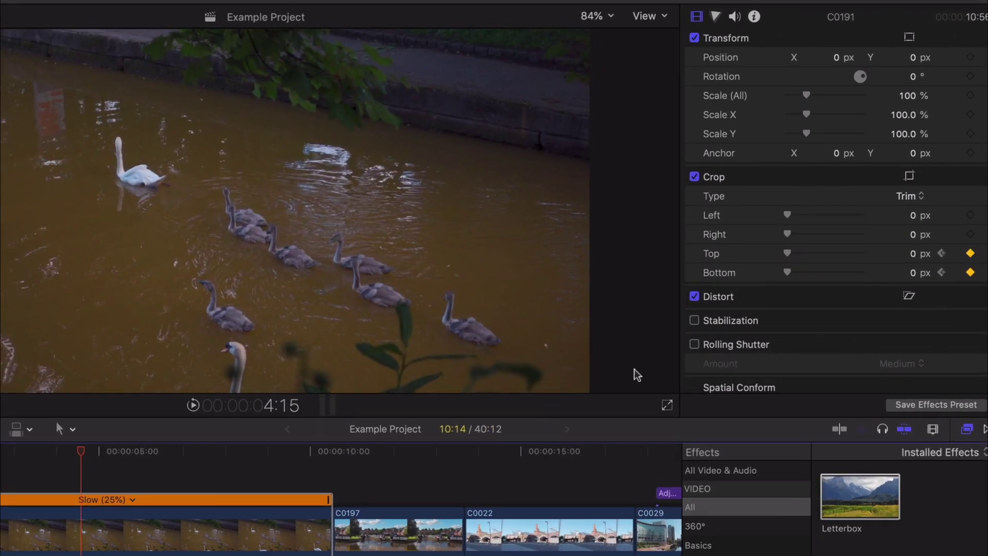
pyautogui.click(913, 254)
pyautogui.write('100.0')
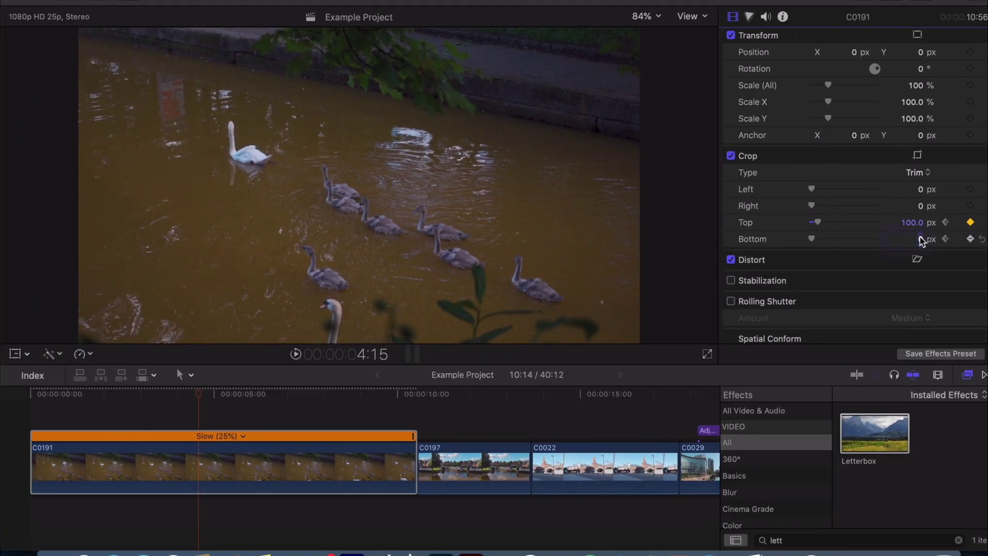
pyautogui.press('Tab')
pyautogui.write('1')
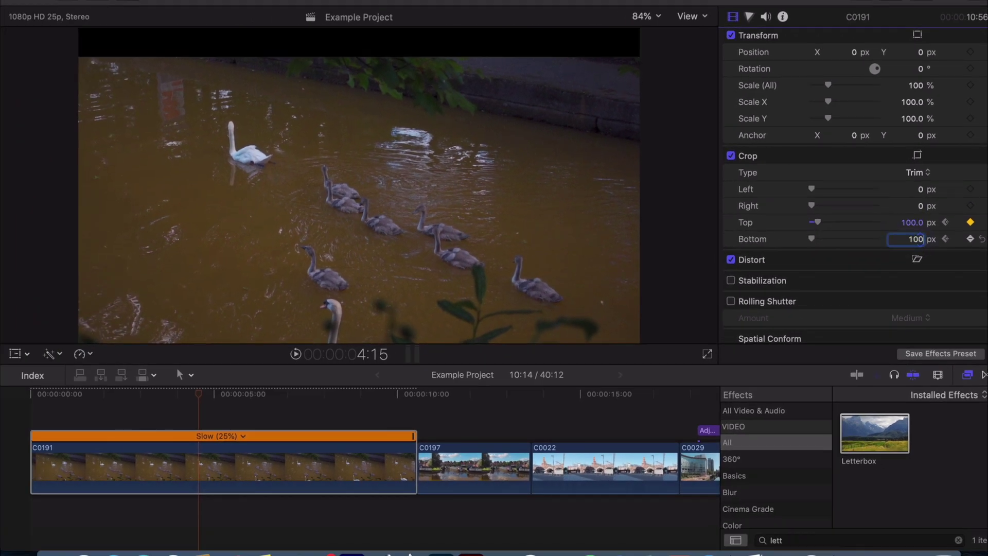
pyautogui.write('00')
pyautogui.press('Return')
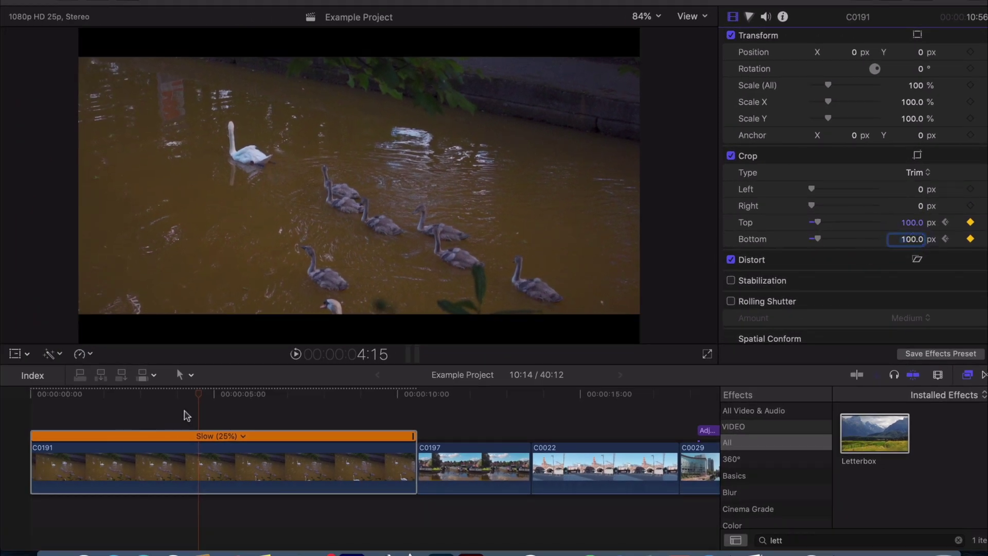
pyautogui.moveTo(196, 397); pyautogui.dragTo(22, 392)
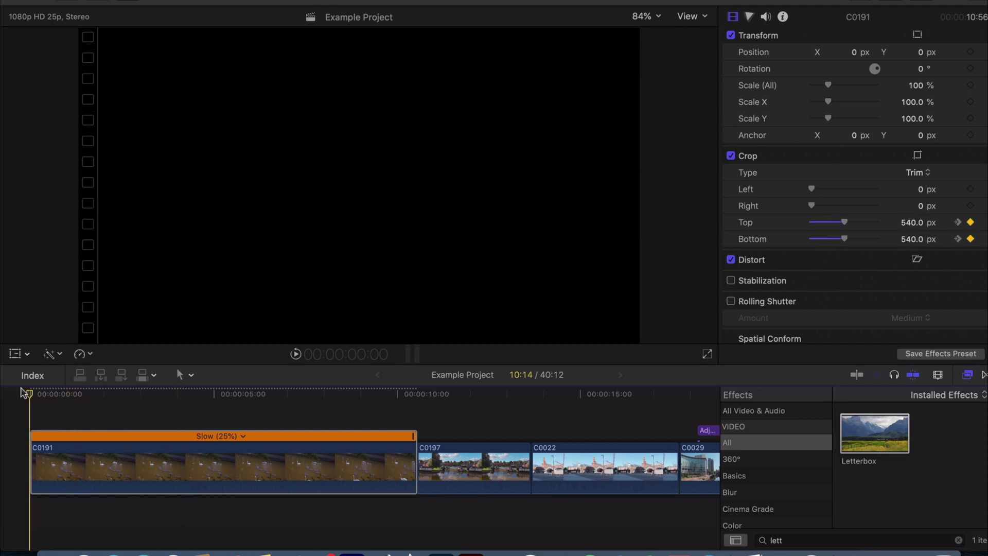